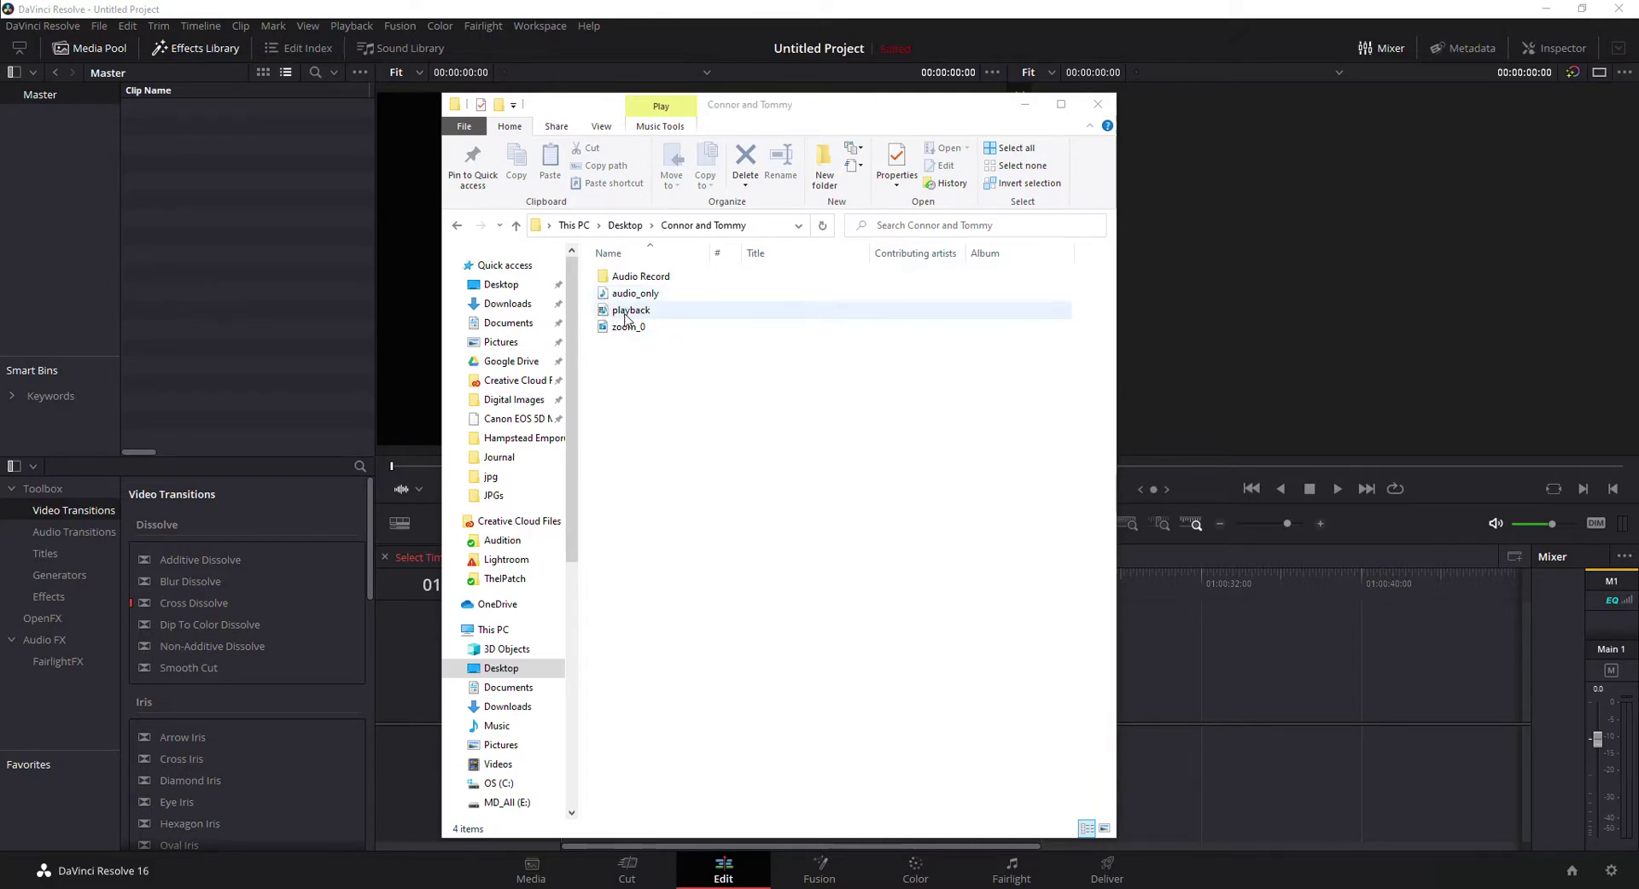
- Import audio_only, playback and zoom_0 from the recording folder into the media pool
double_click(637, 278)
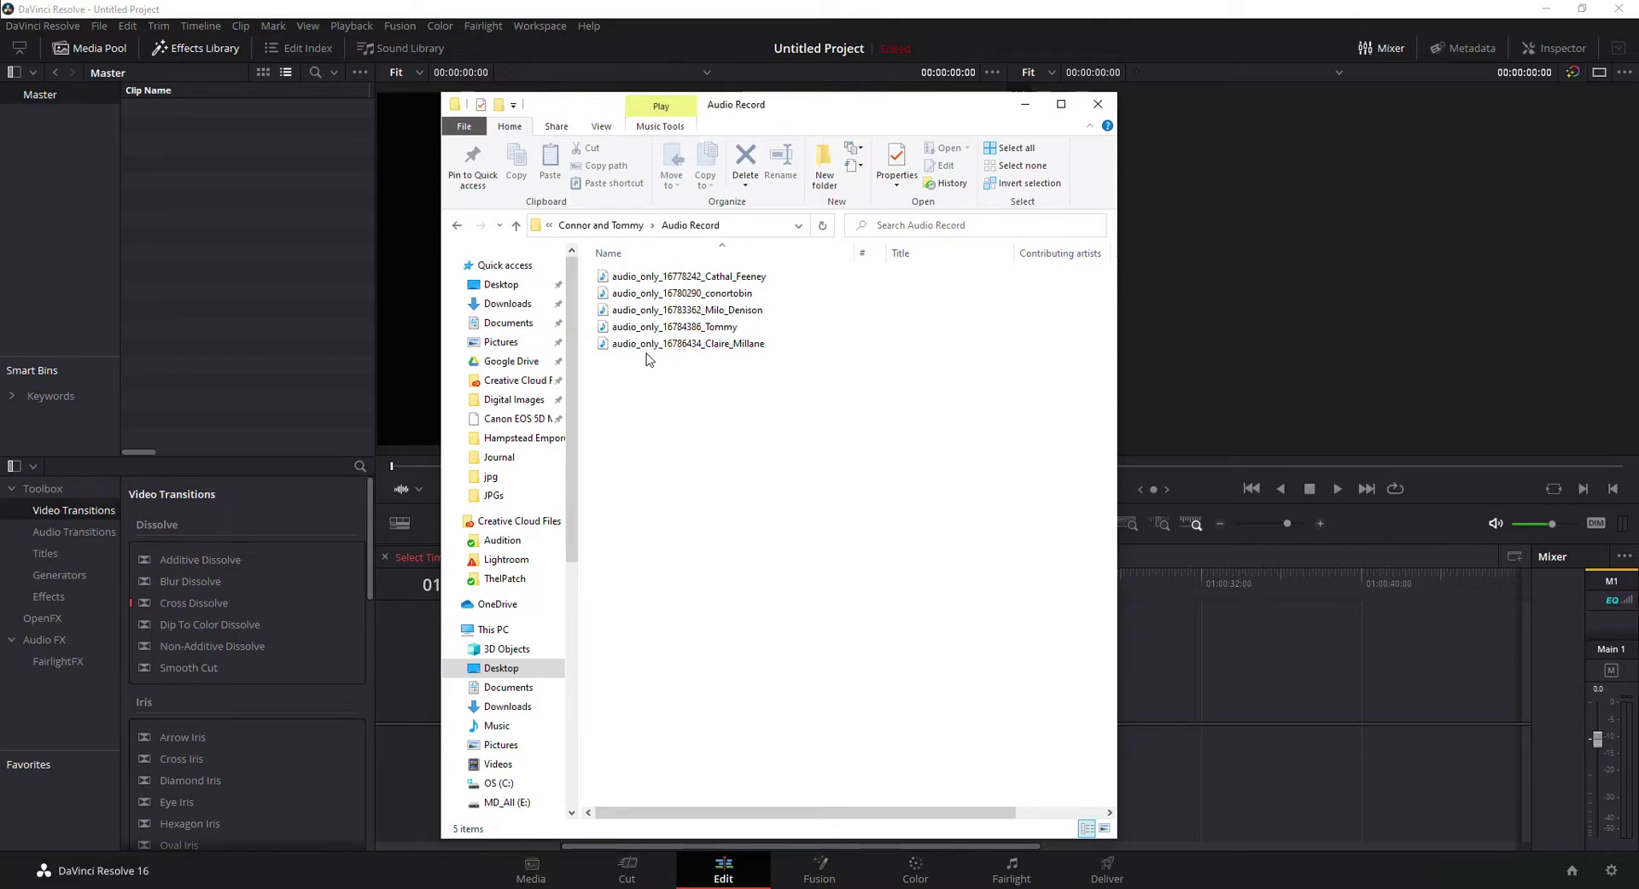
click(457, 225)
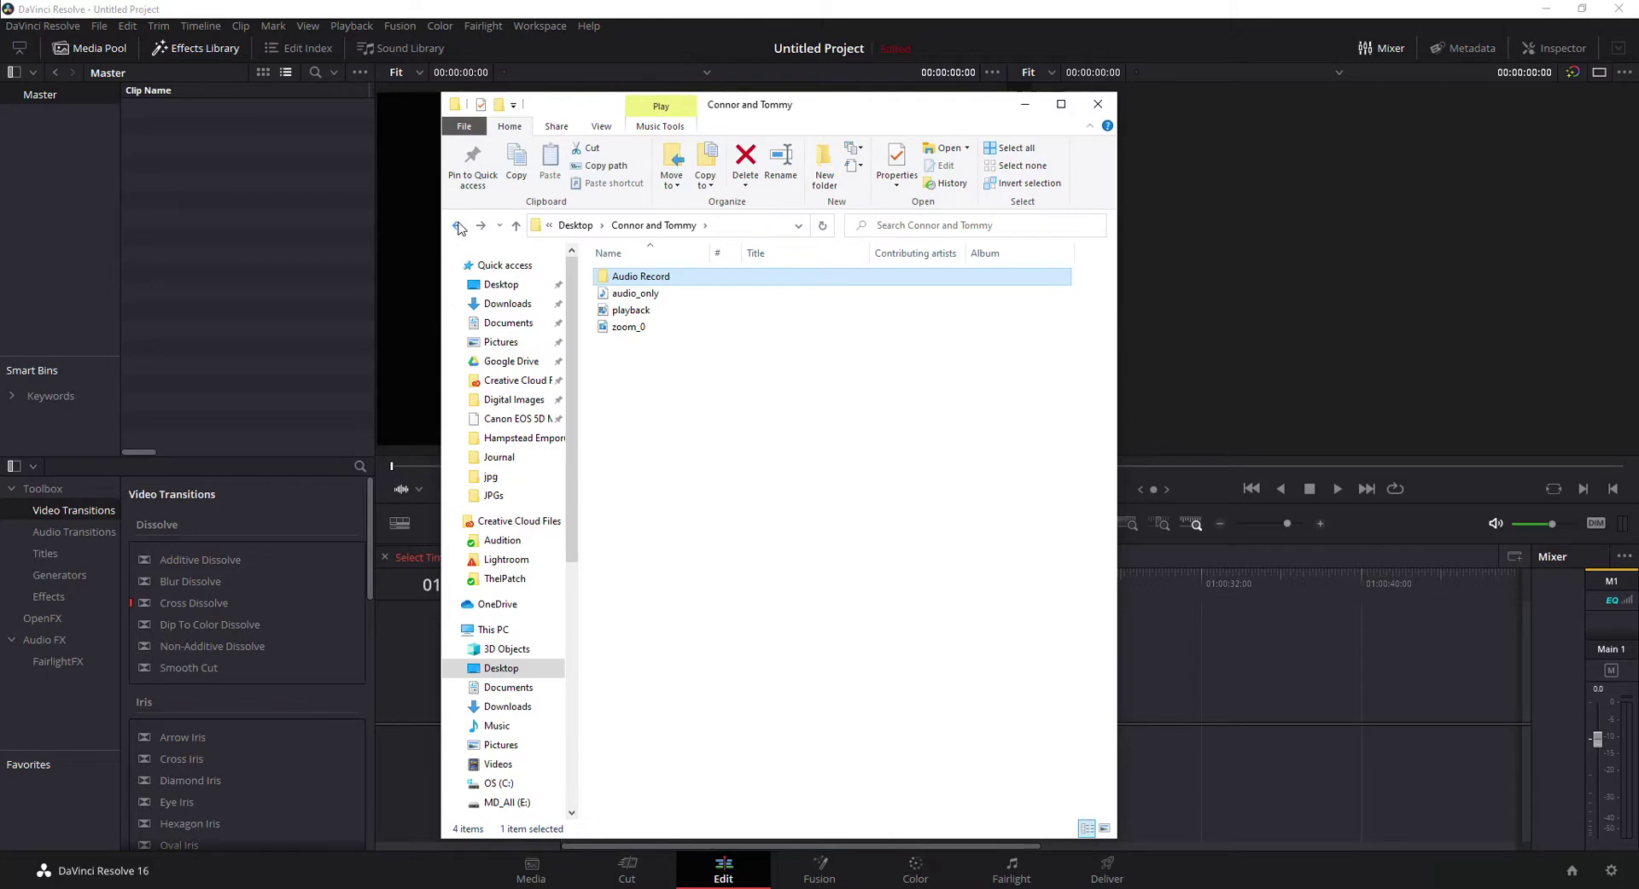
click(236, 223)
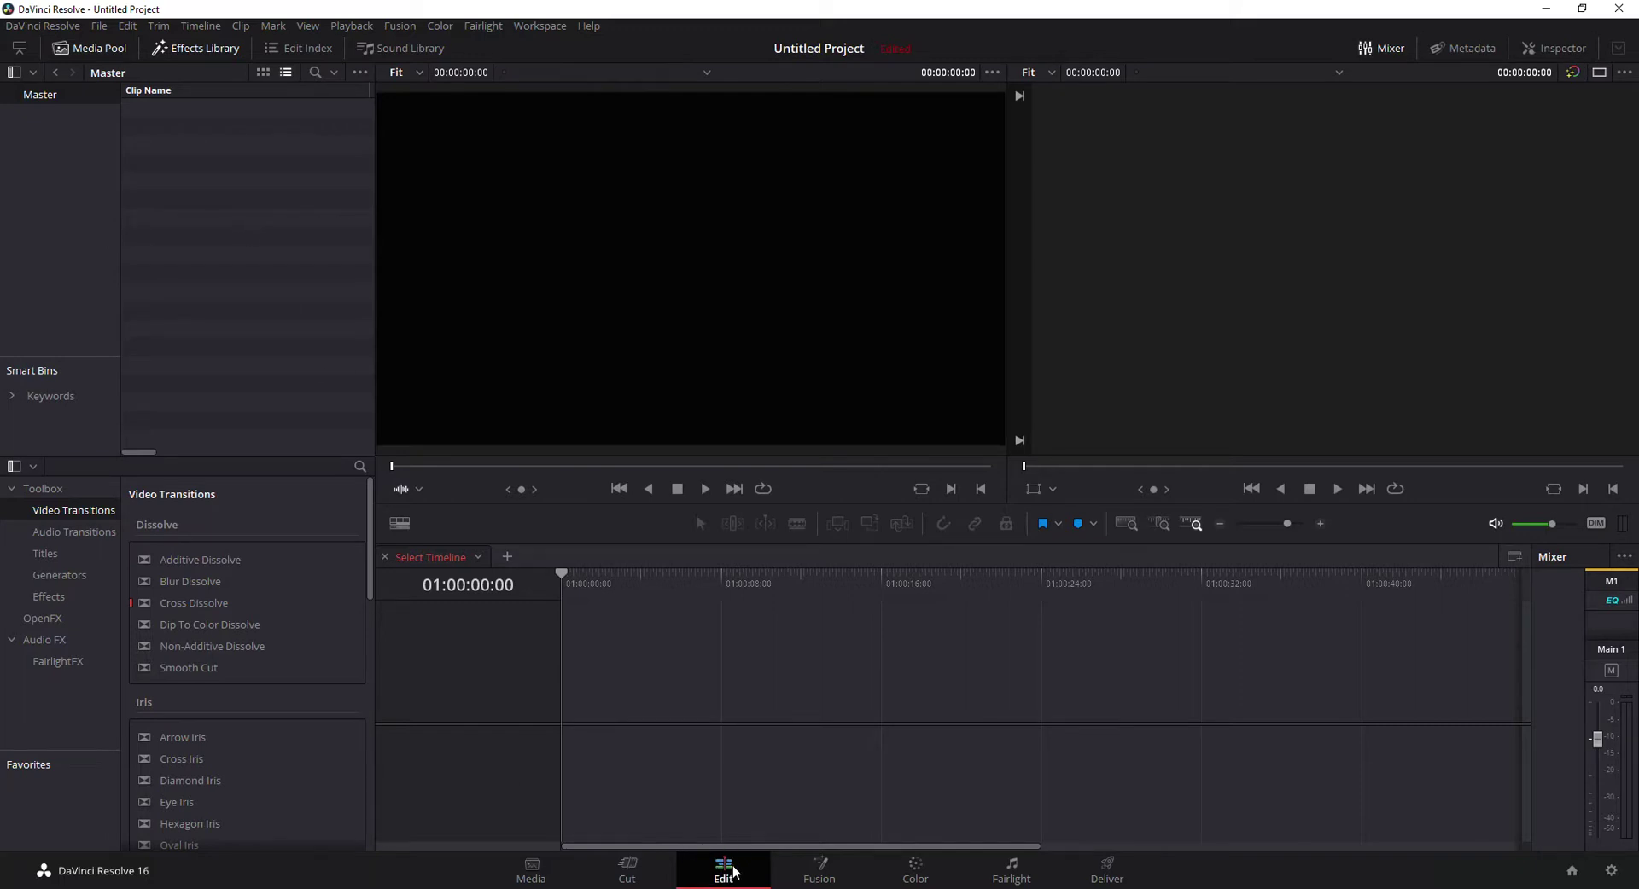
right_click(237, 234)
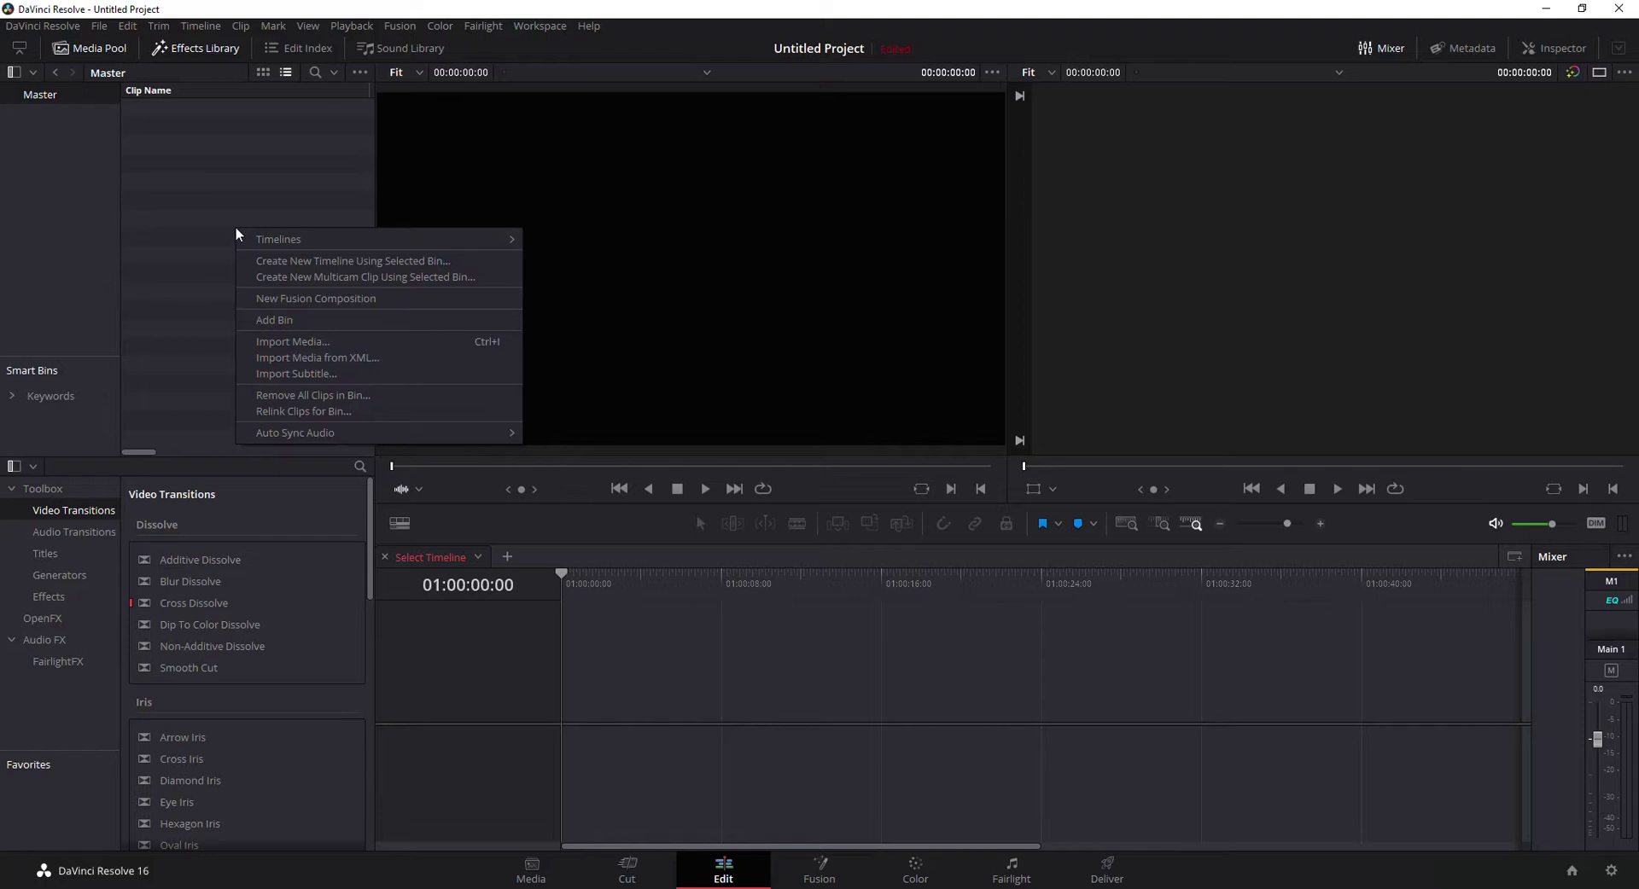
right_click(195, 188)
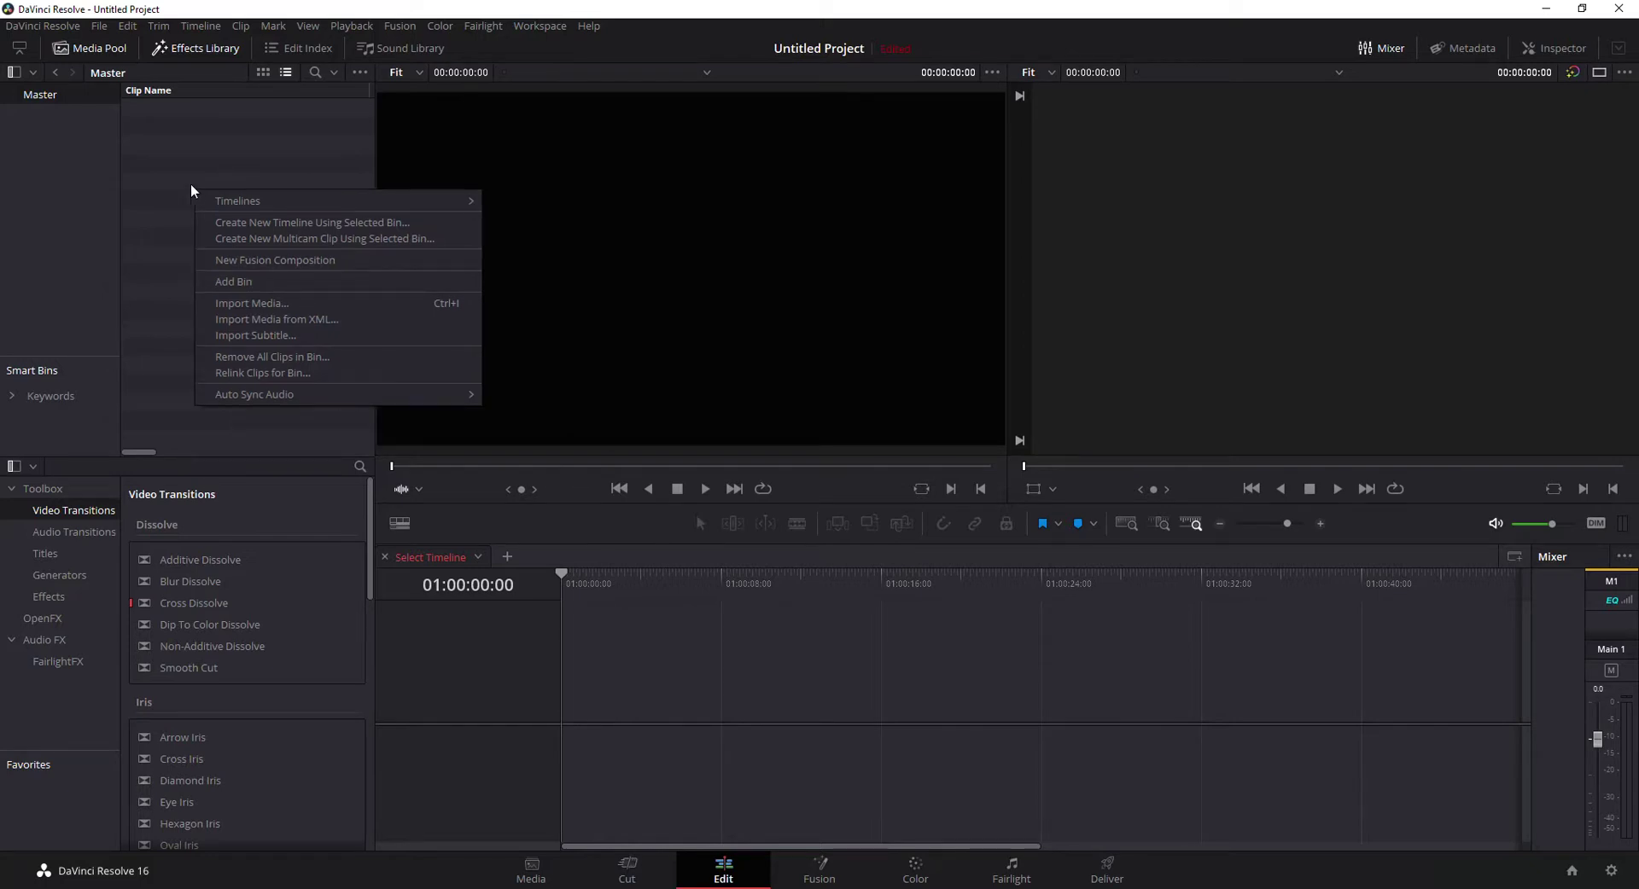
mouse_move(203, 200)
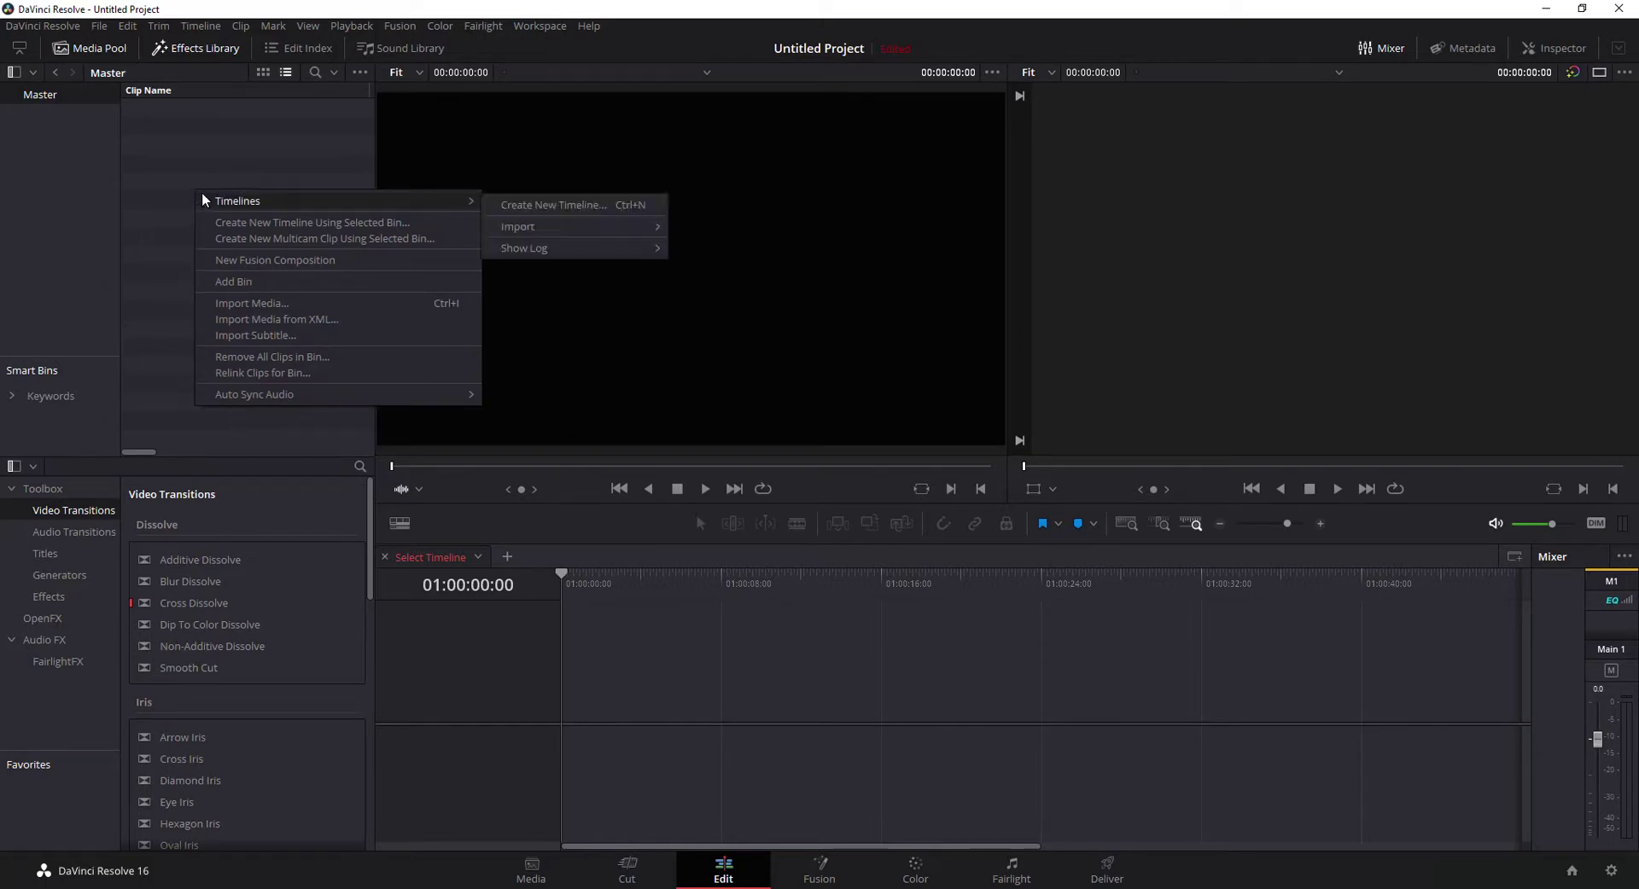
click(254, 303)
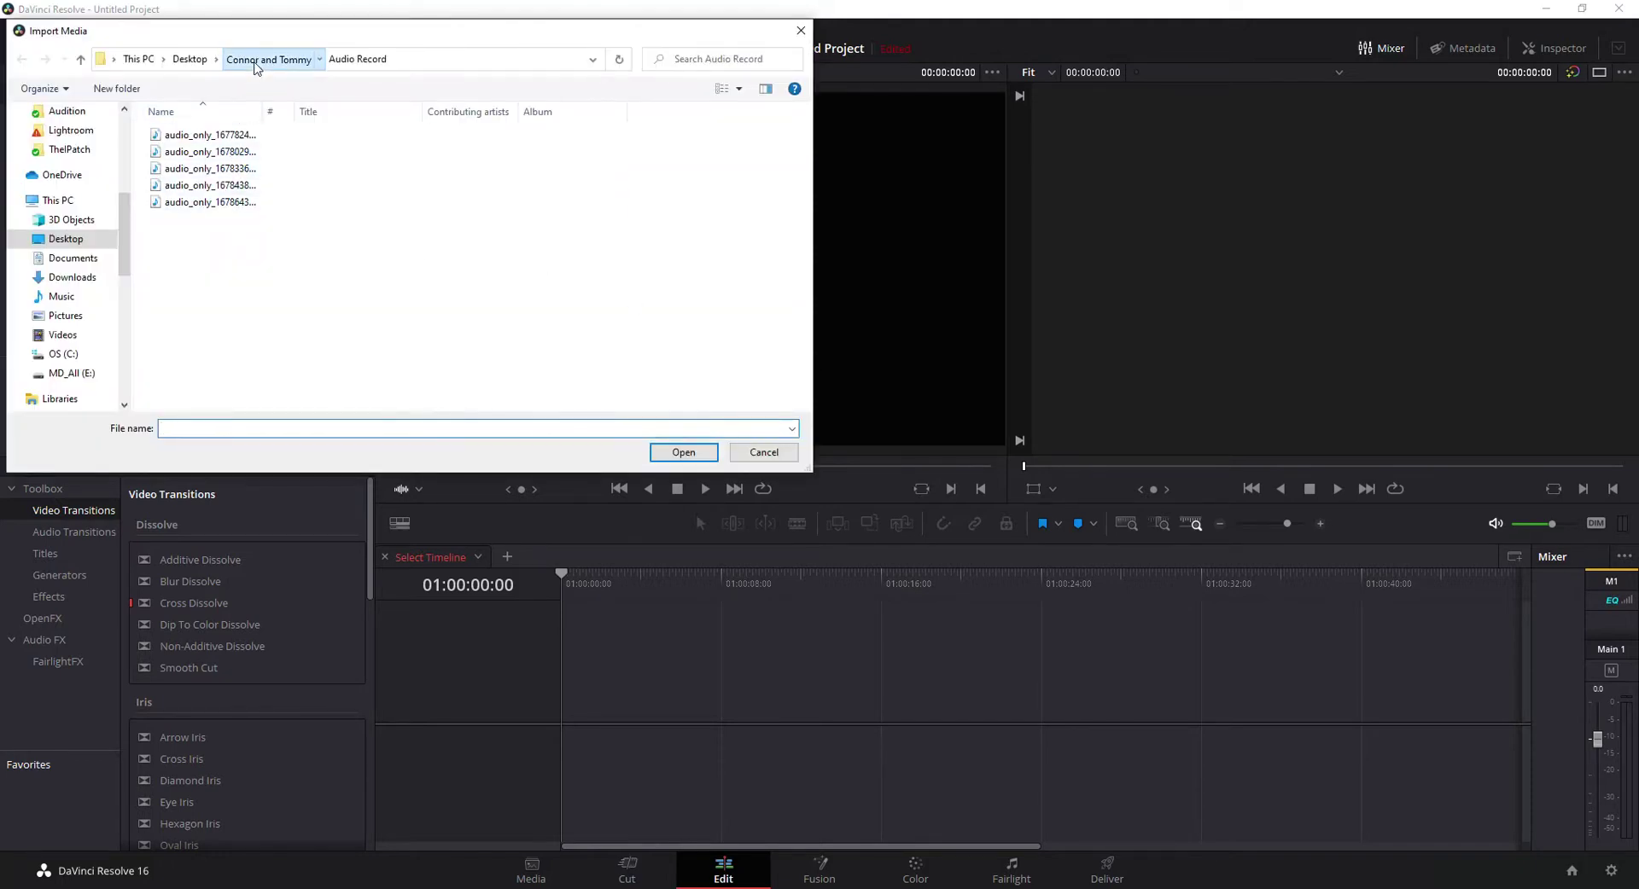
click(256, 64)
click(188, 152)
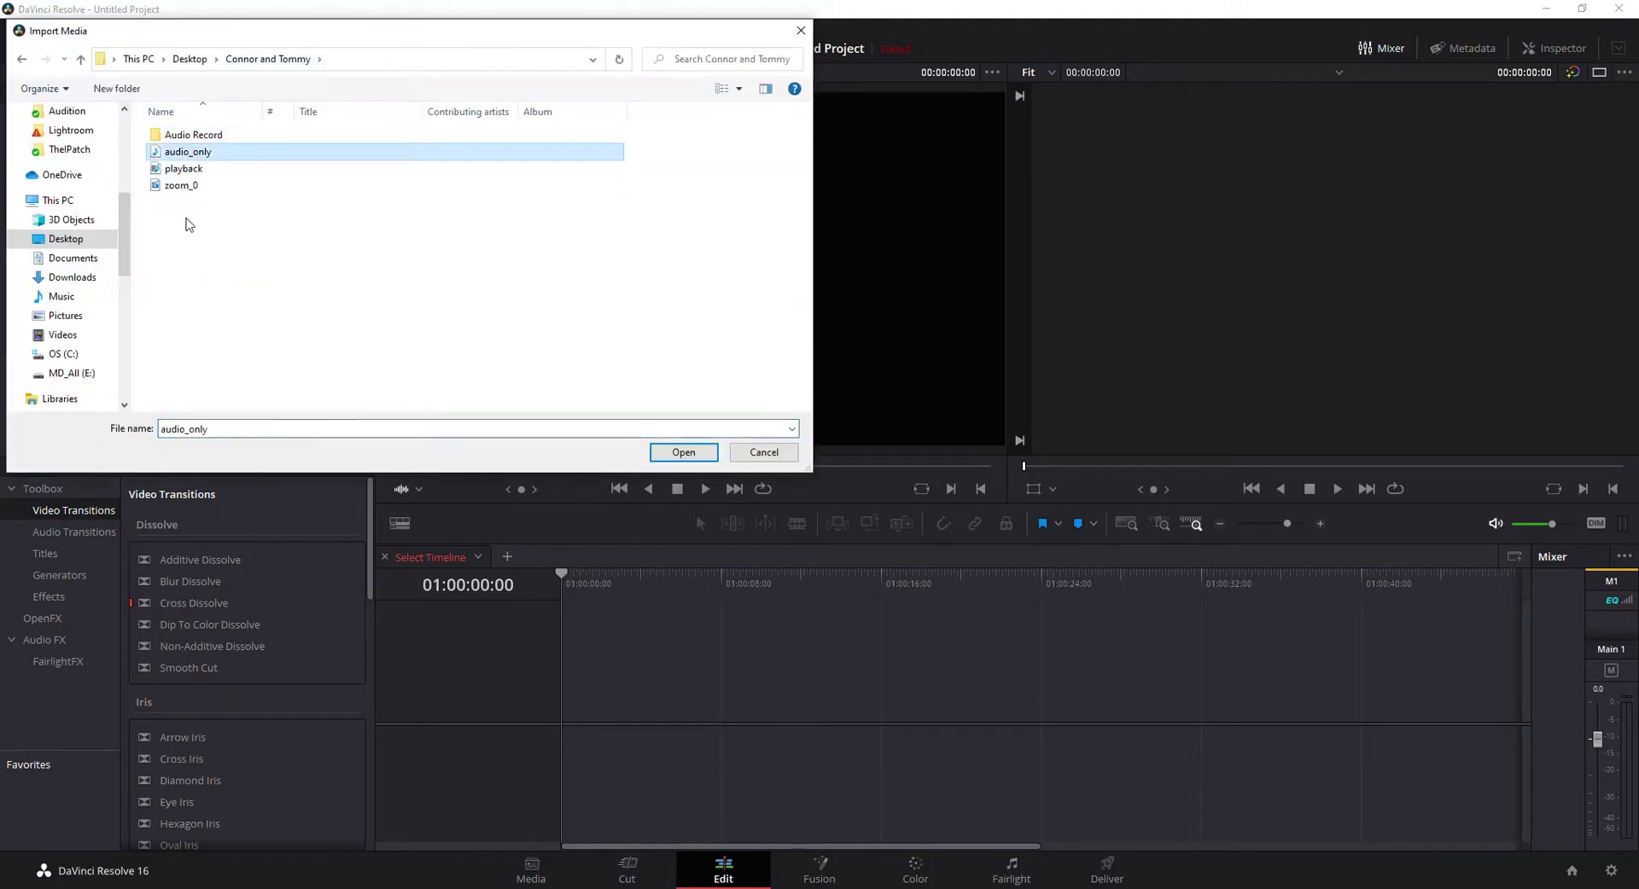
drag(186, 212, 181, 130)
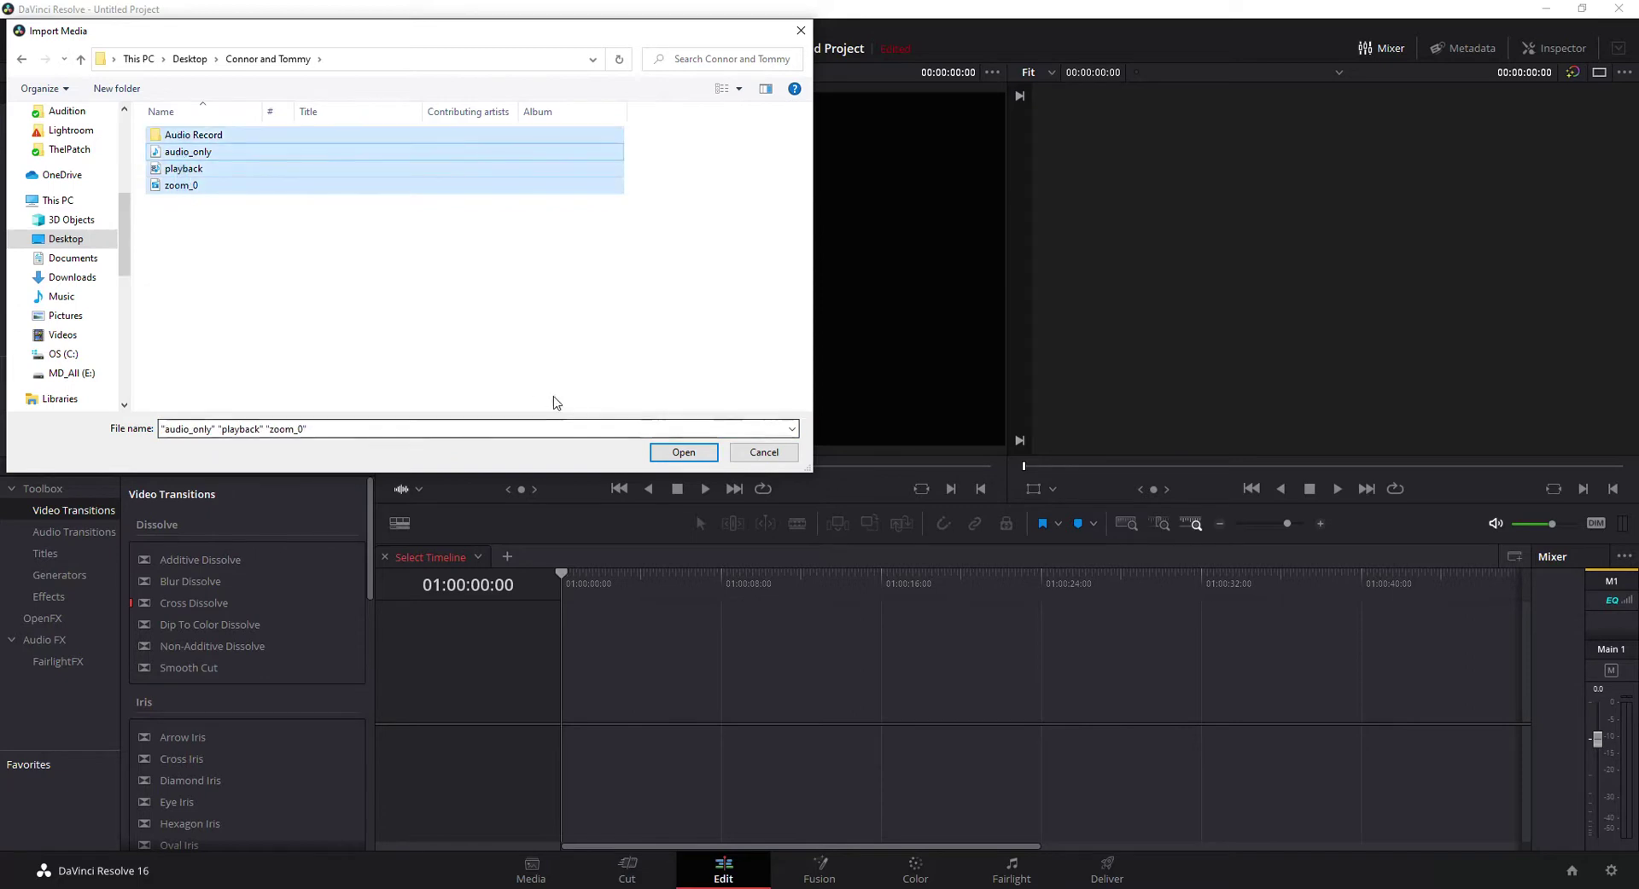
key(Return)
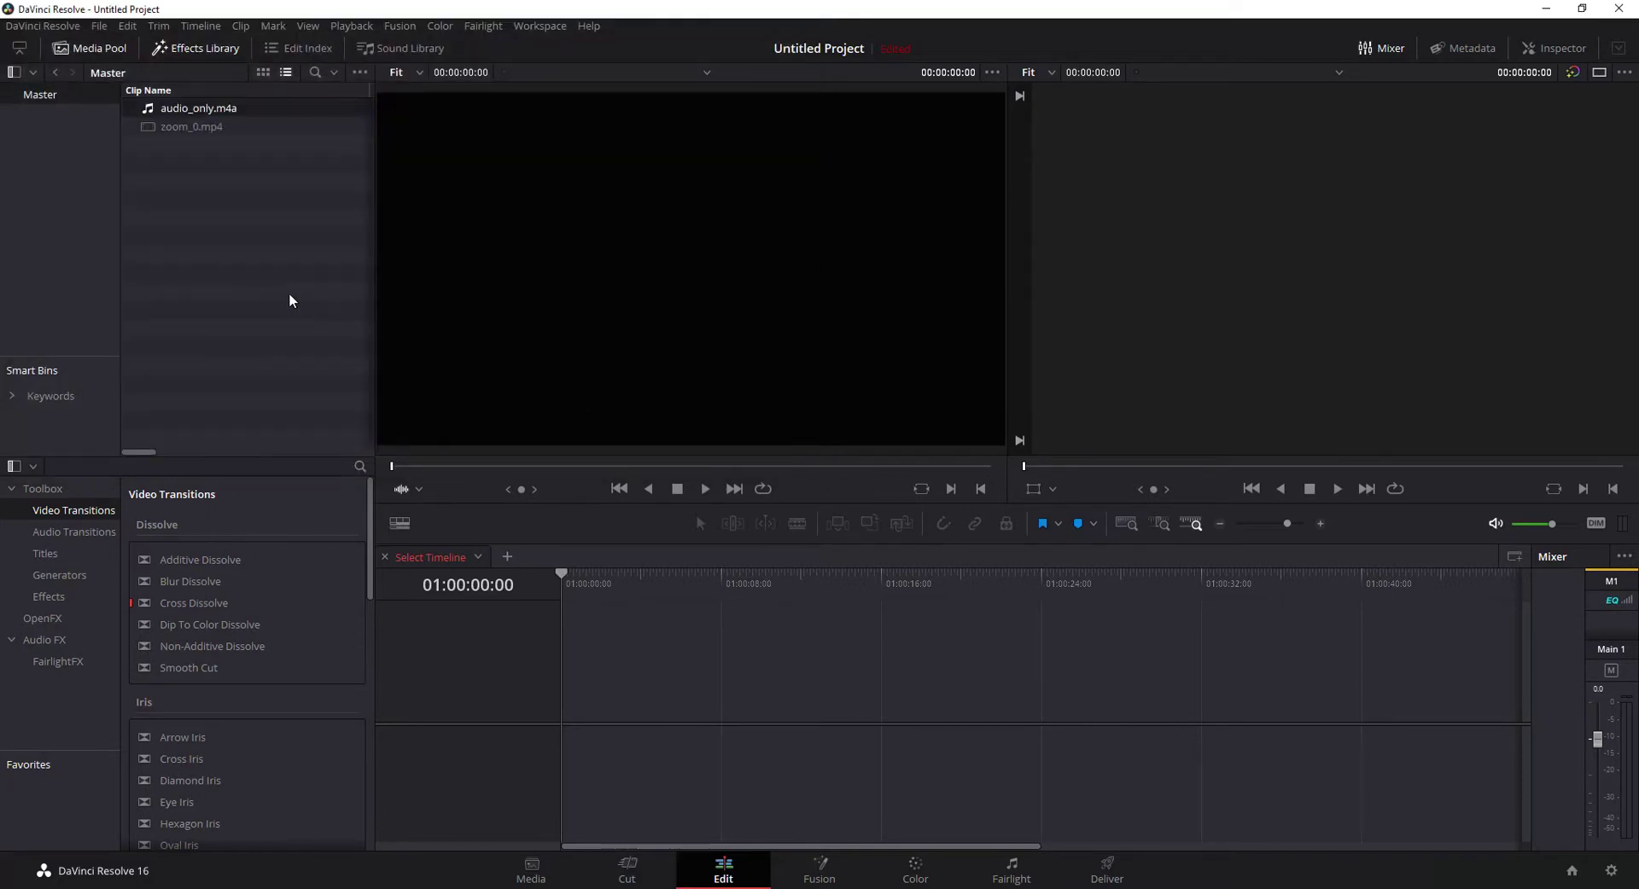
- Import all five participant files from the Audio Record folder, then go to the Cut page
right_click(181, 170)
click(233, 284)
double_click(193, 134)
key(ctrl+a)
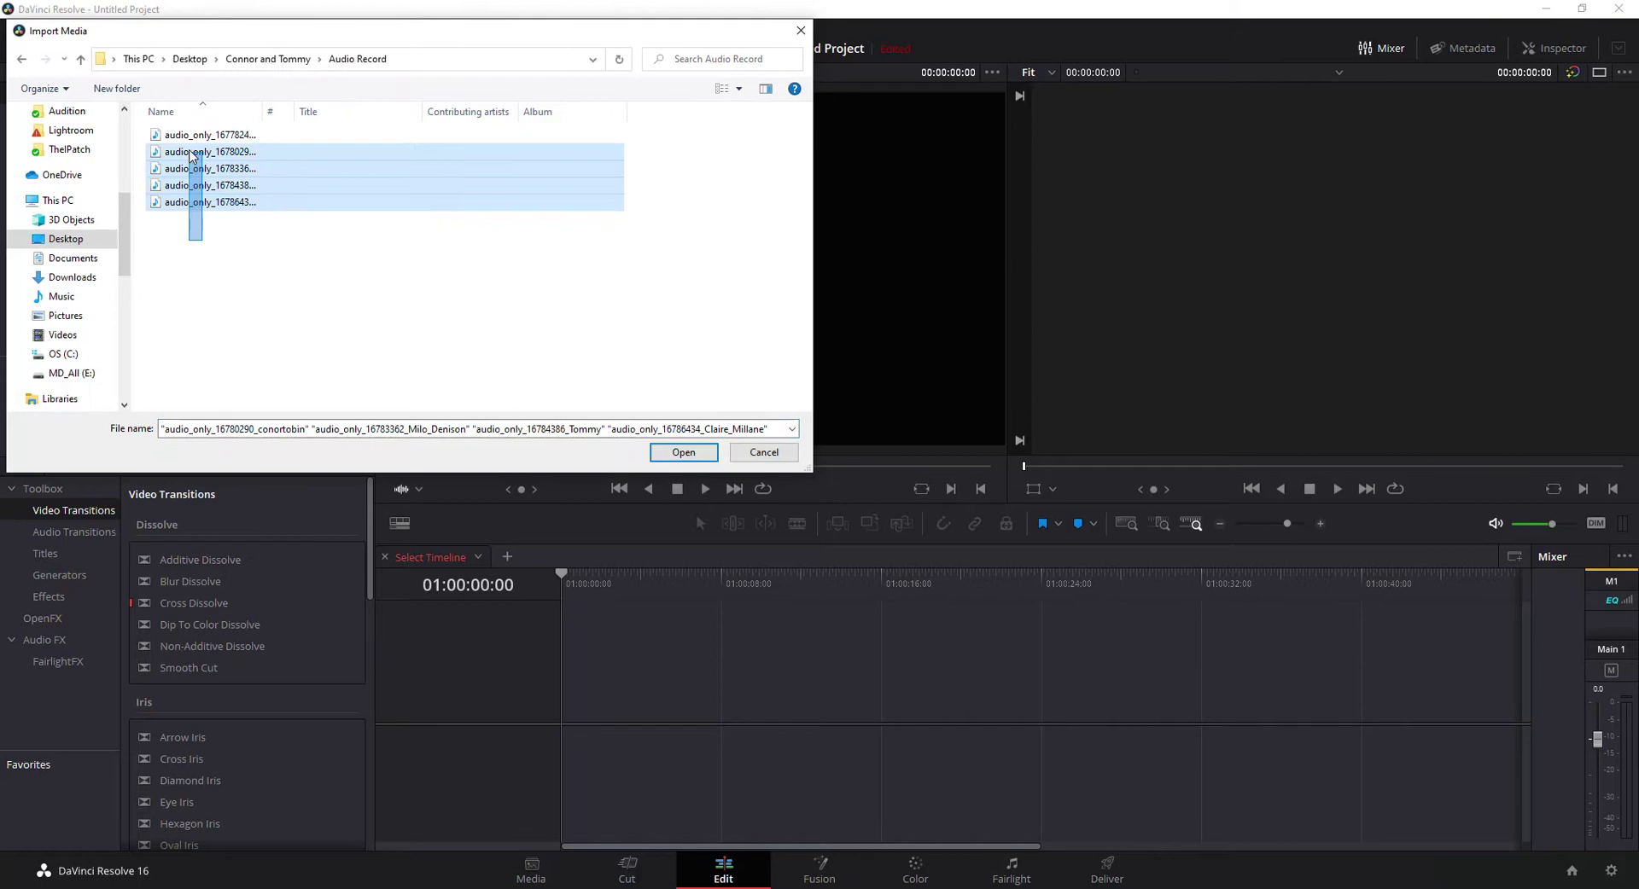
click(686, 453)
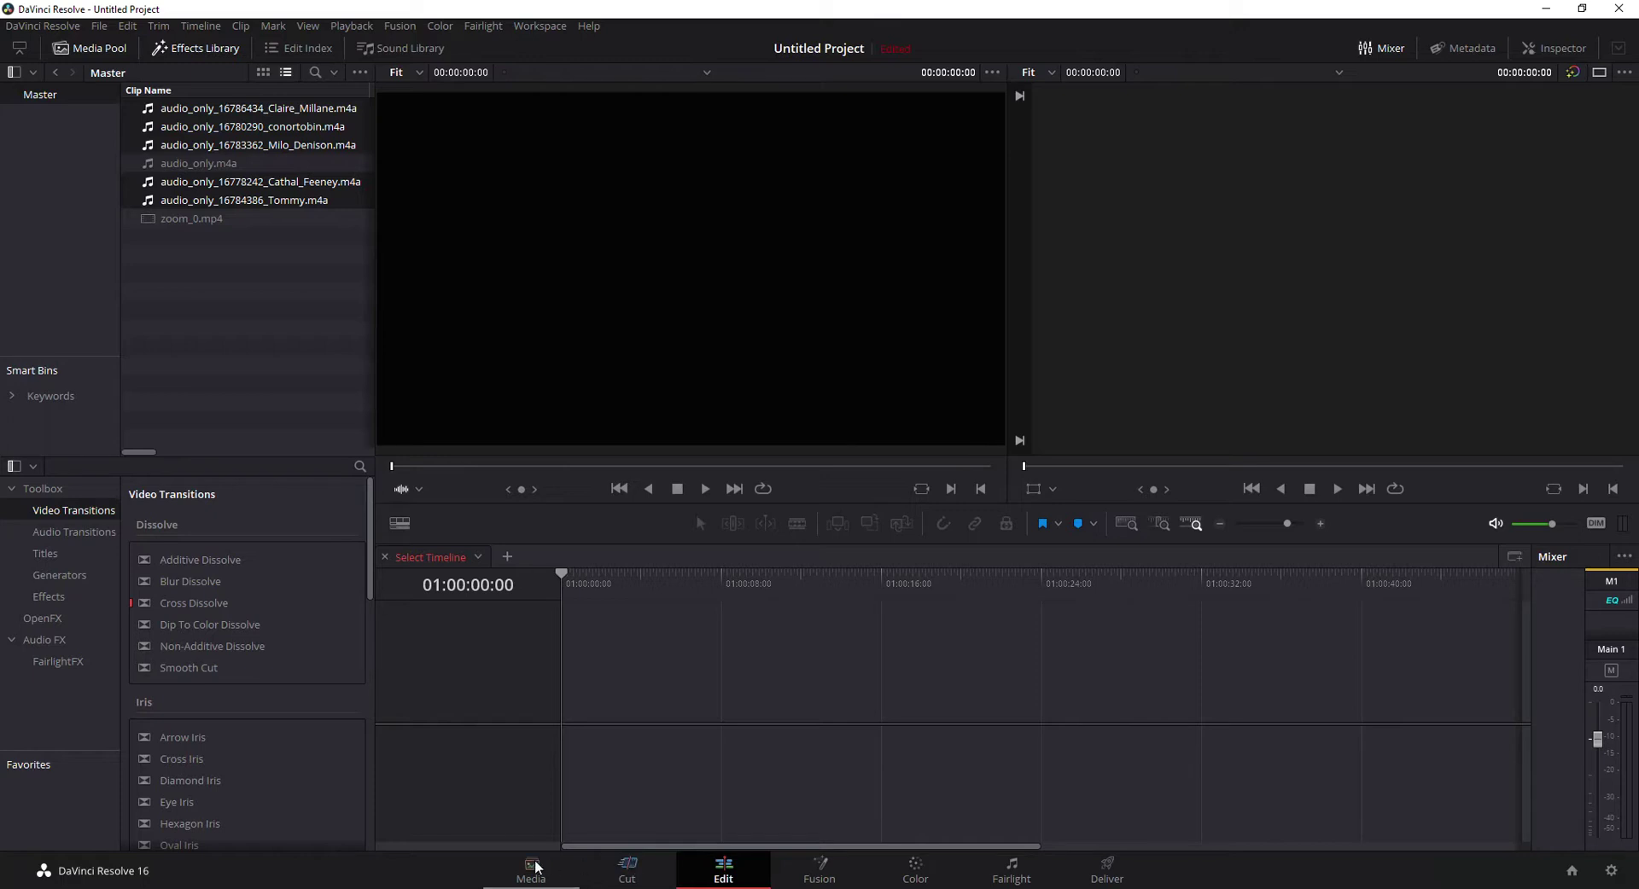
click(632, 867)
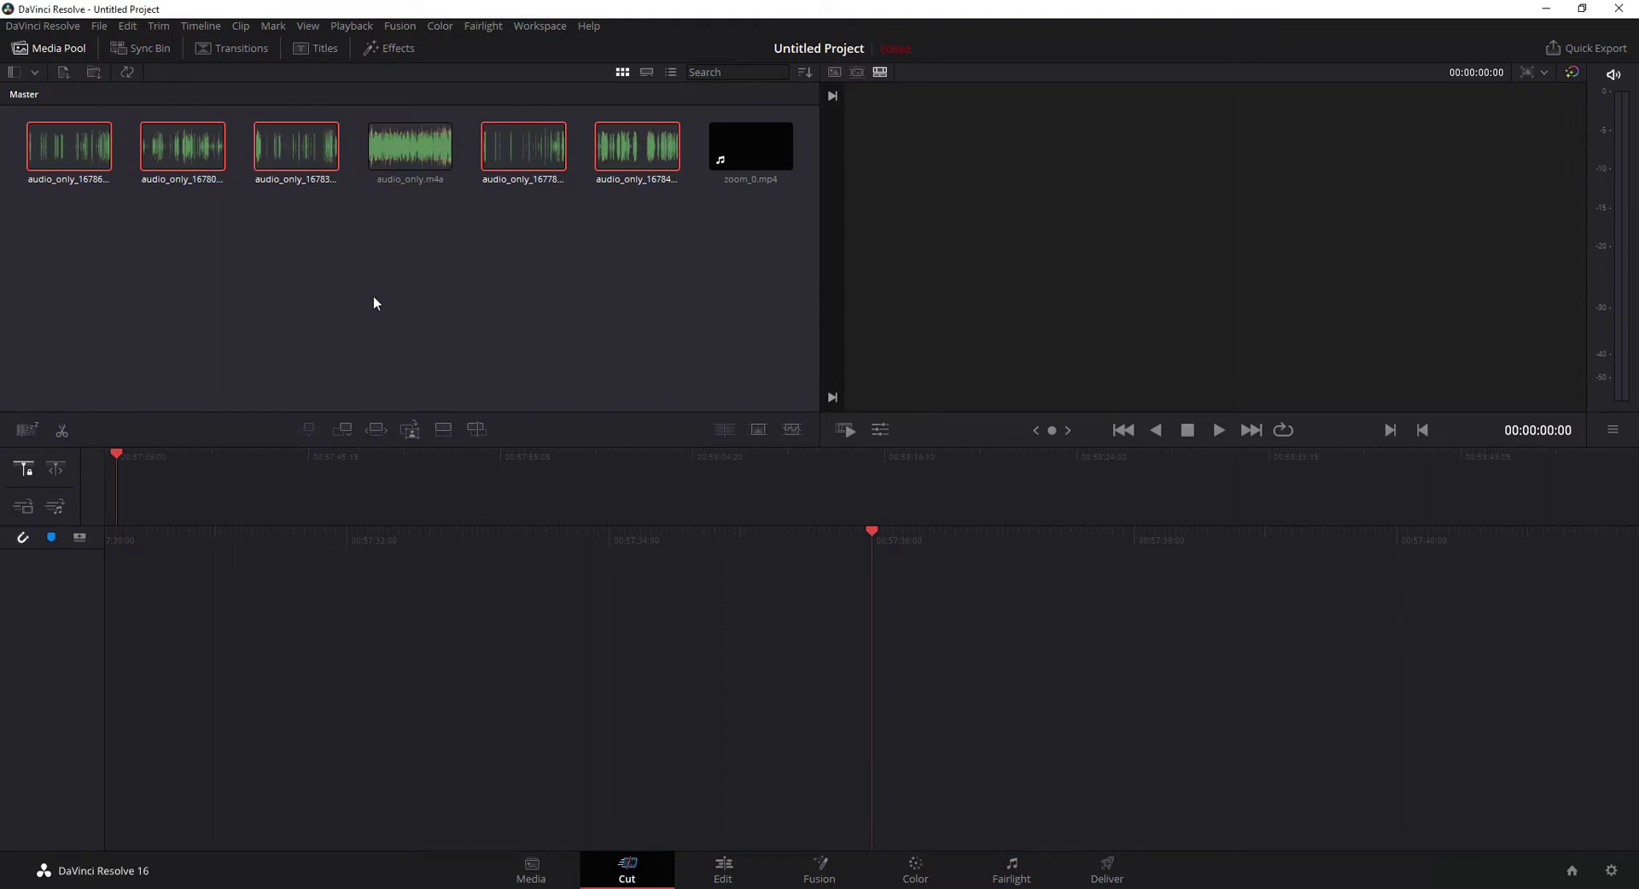
- Select the five participant audio clips plus zoom_0.mp4, leaving audio_only.m4a unselected
click(54, 192)
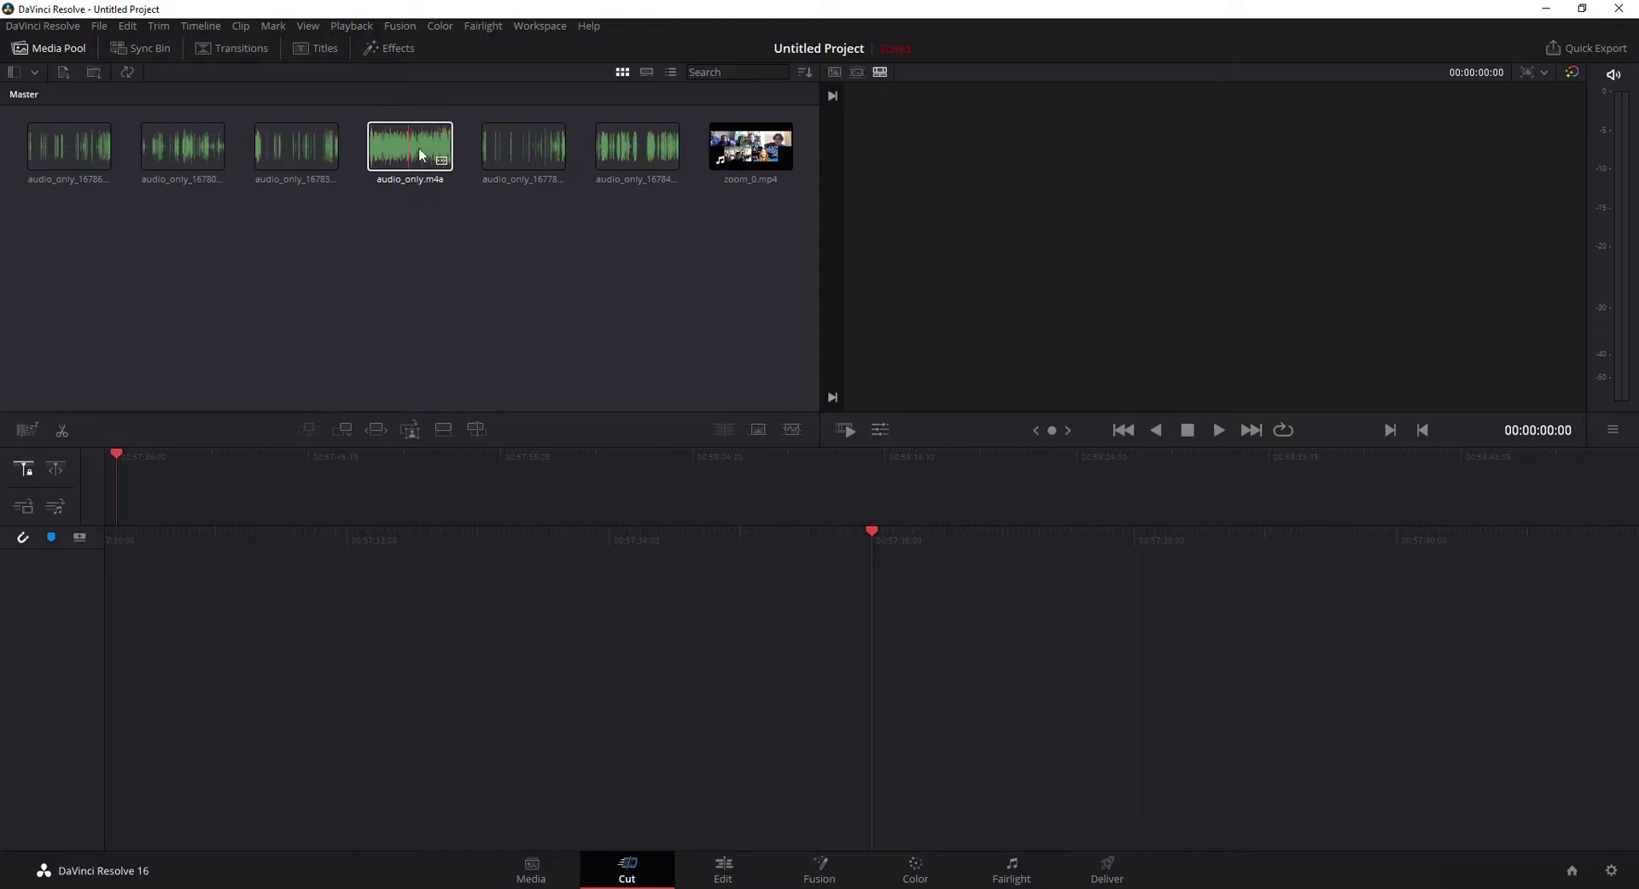
click(83, 148)
ctrl+click(171, 143)
ctrl+click(288, 145)
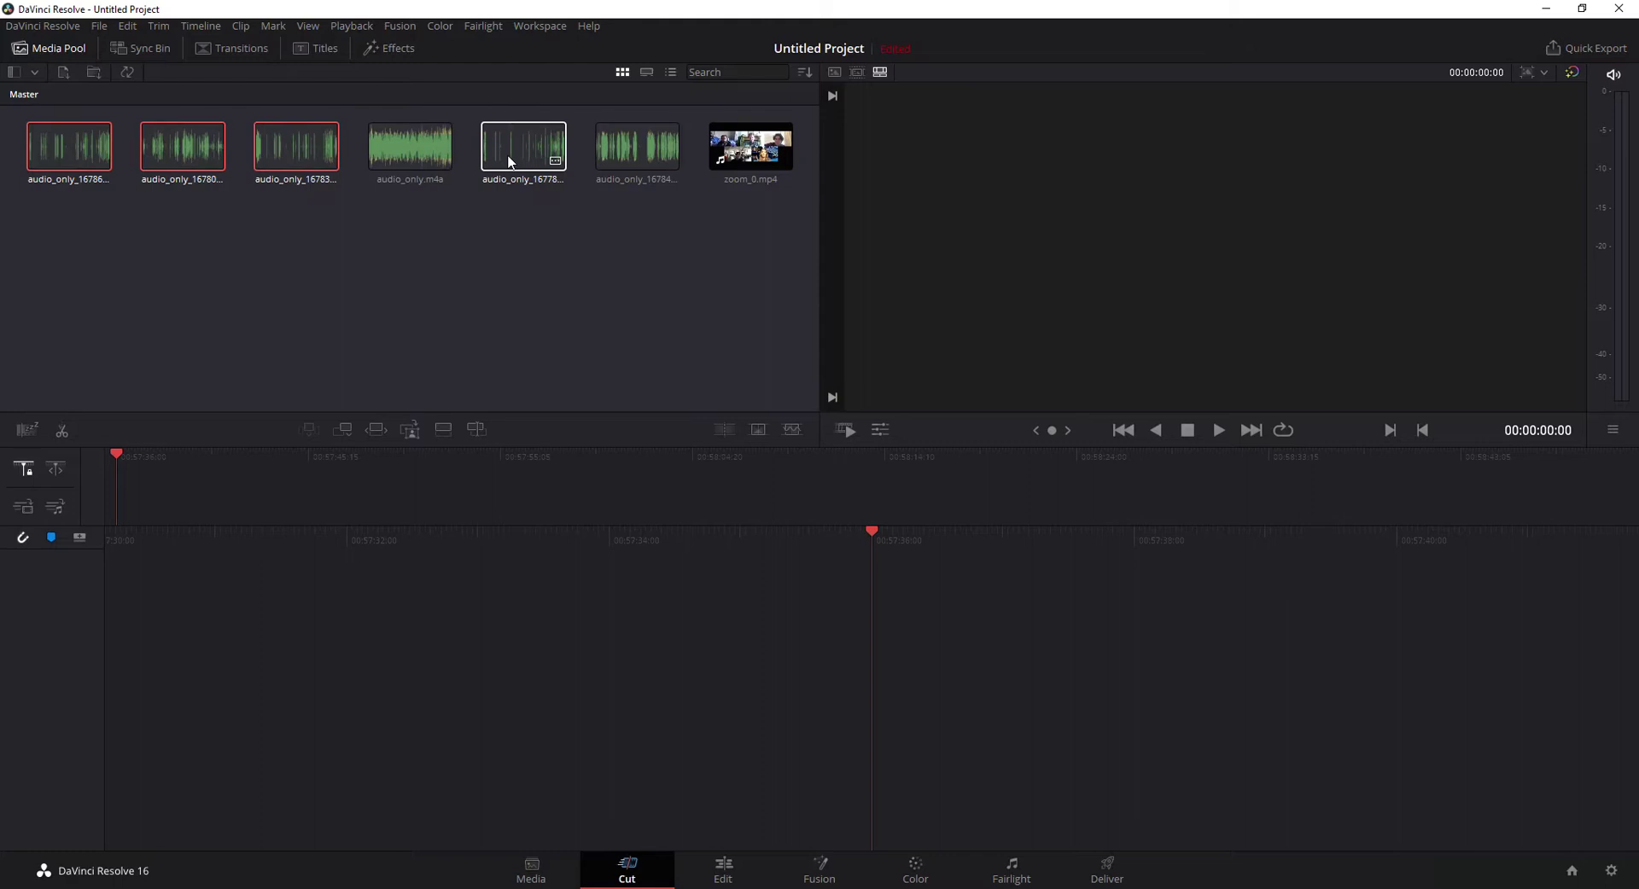
ctrl+click(510, 162)
ctrl+click(635, 143)
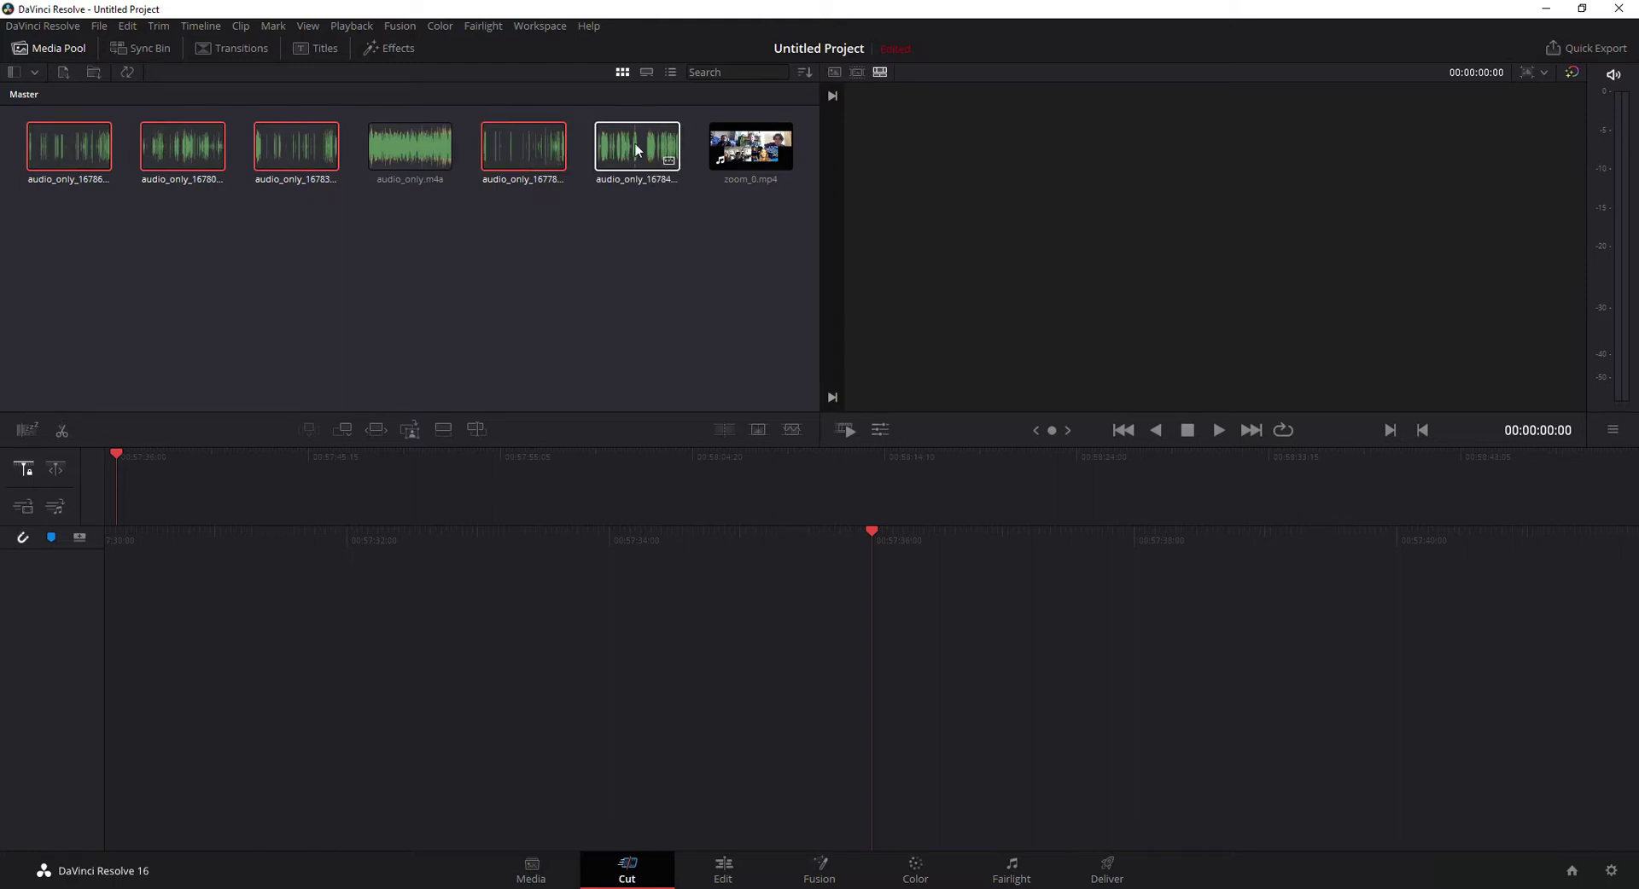
ctrl+click(764, 147)
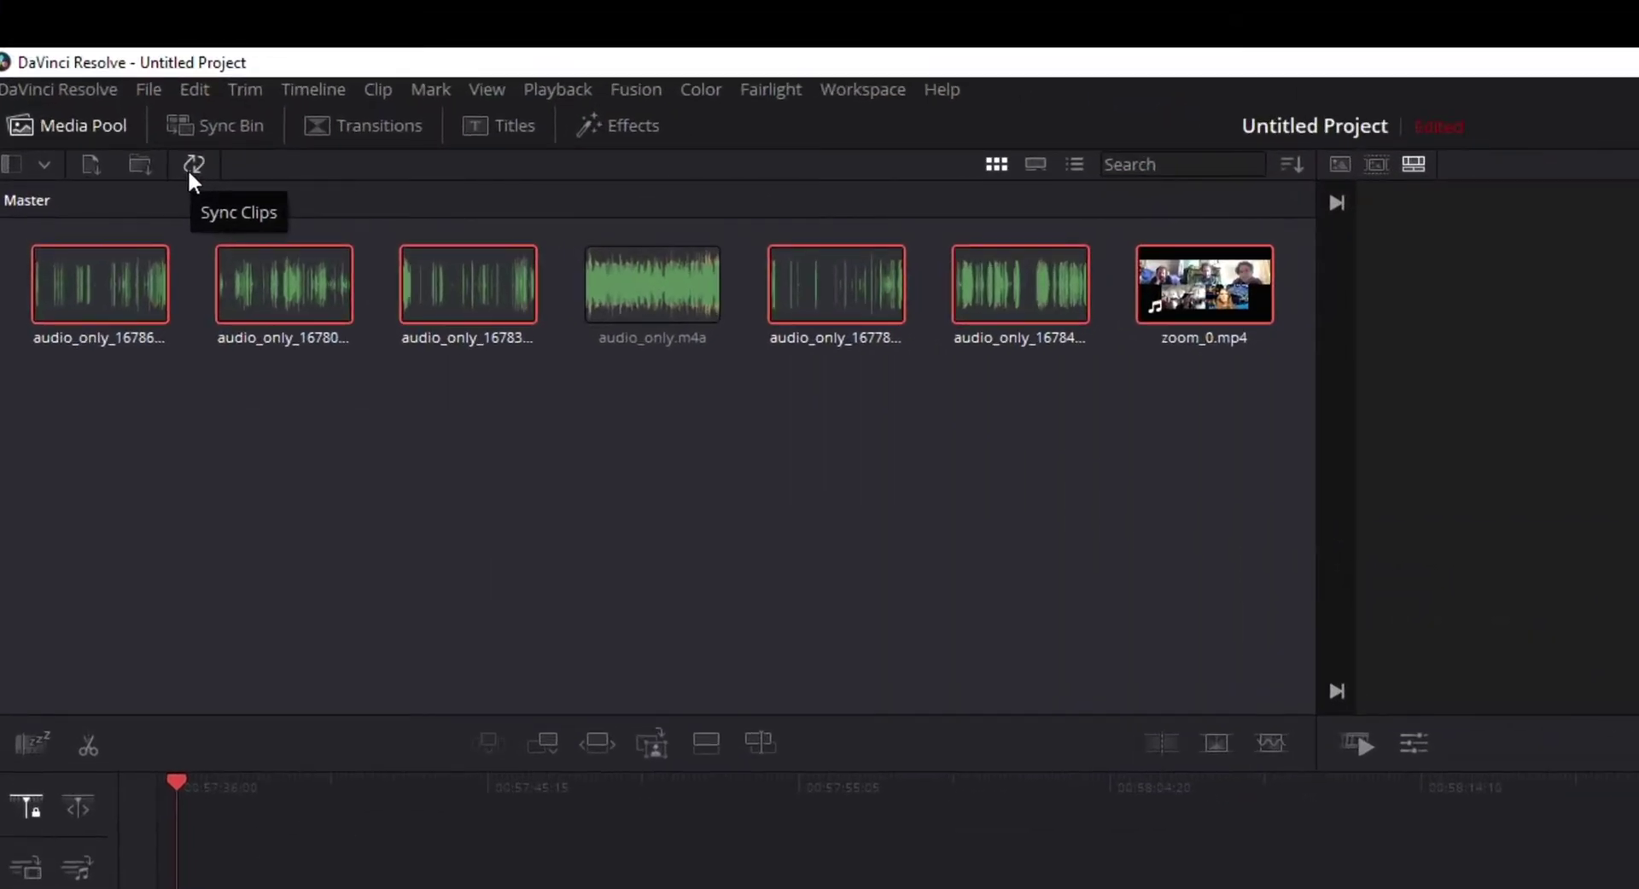
- Sync the selected clips by audio rather than timecode, then save the sync
click(190, 170)
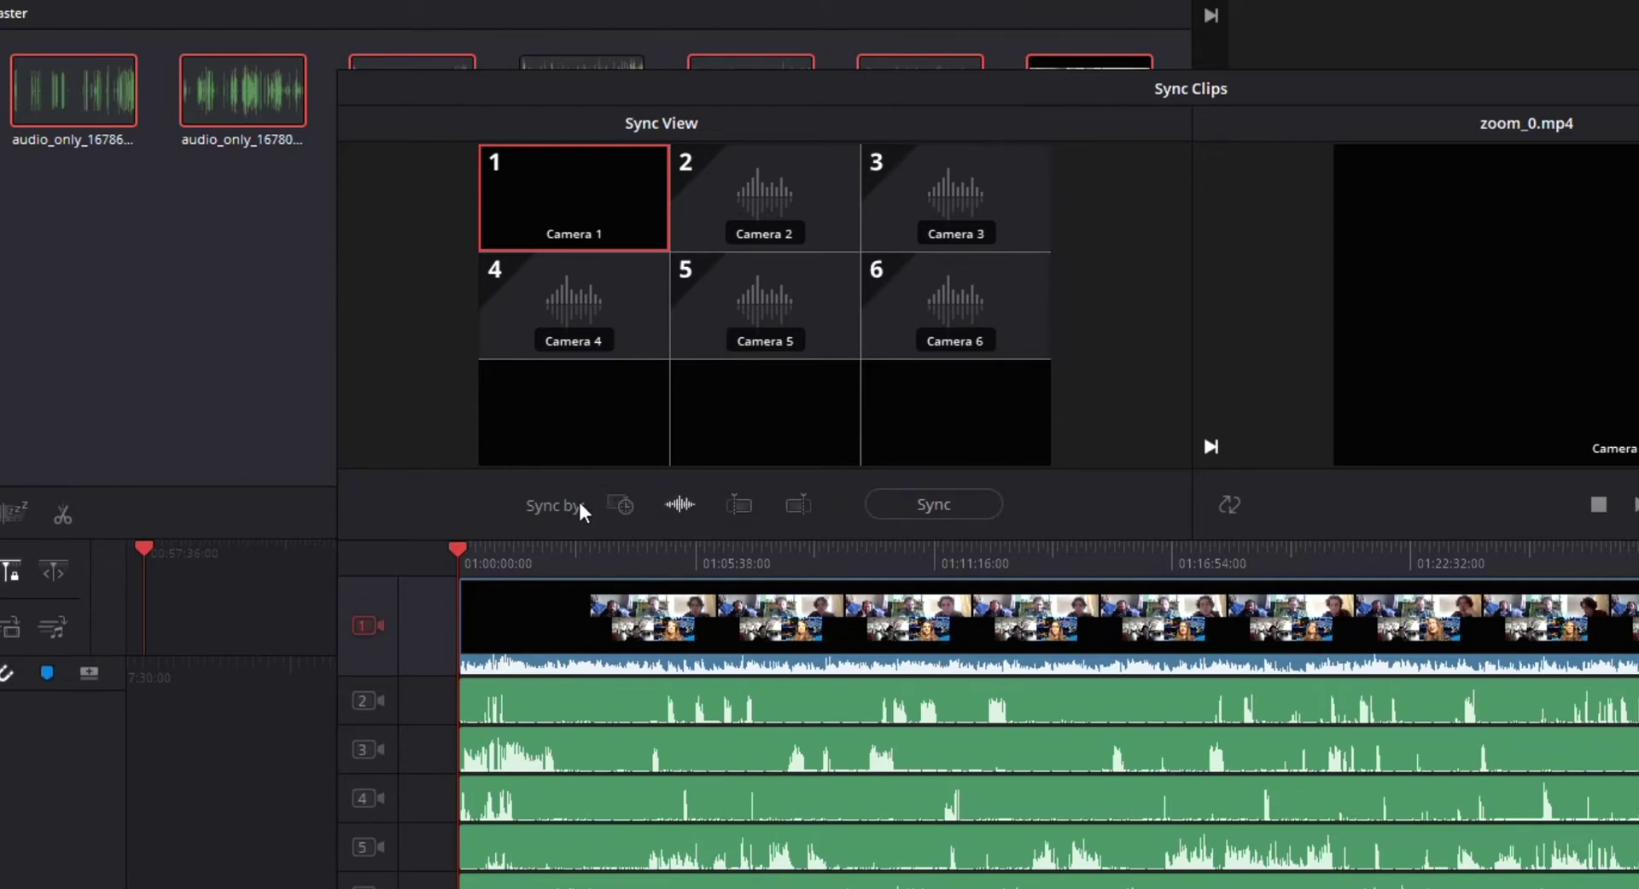
click(619, 505)
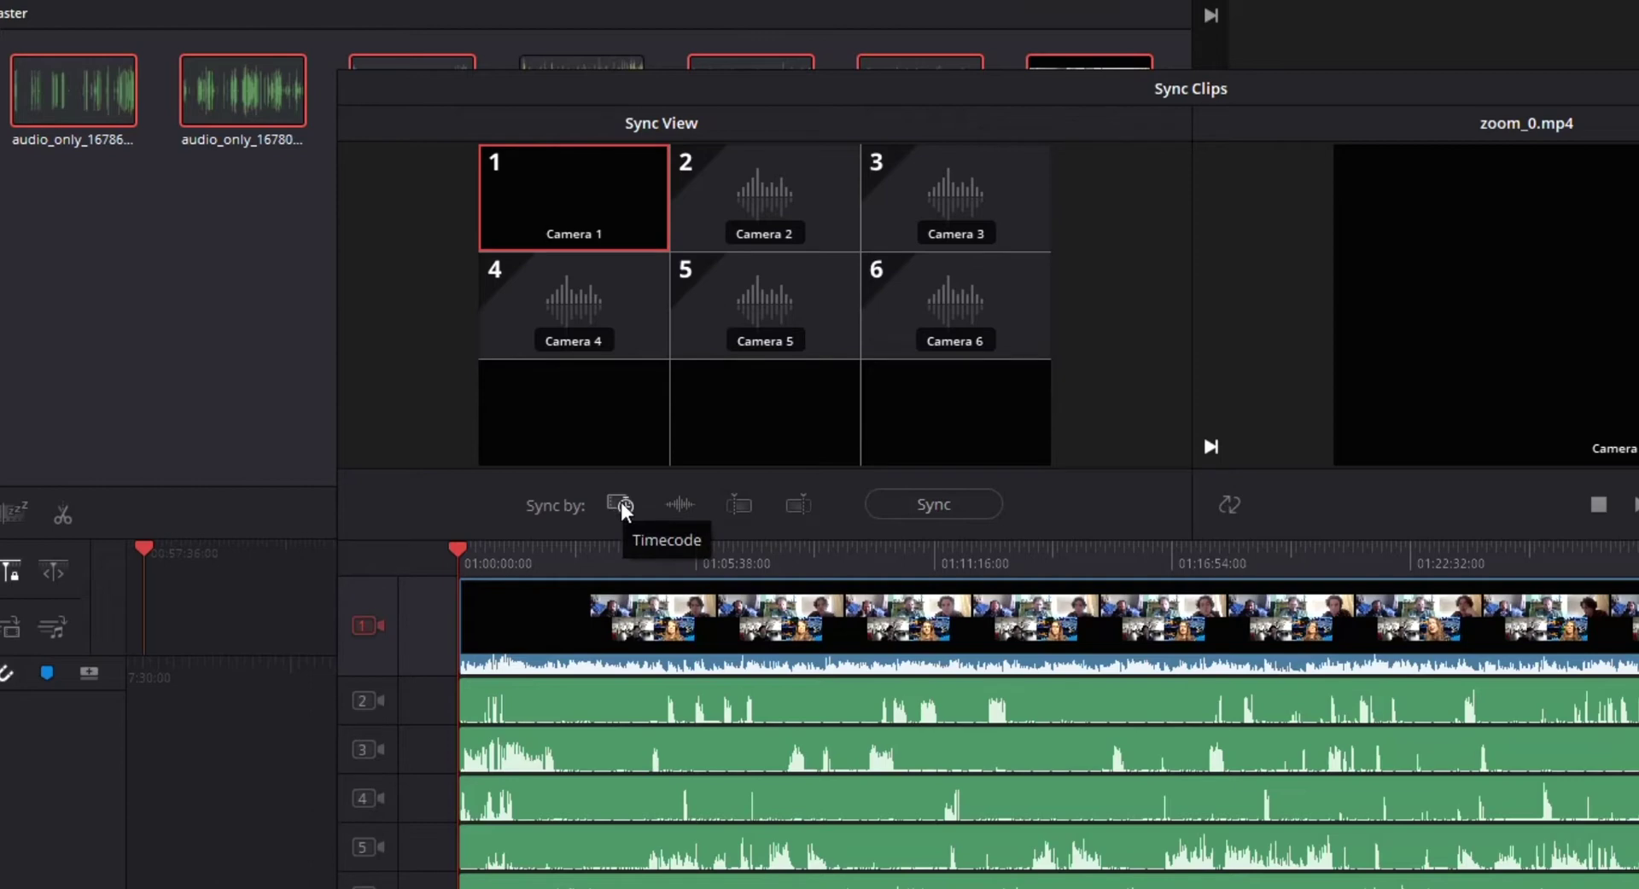
click(680, 504)
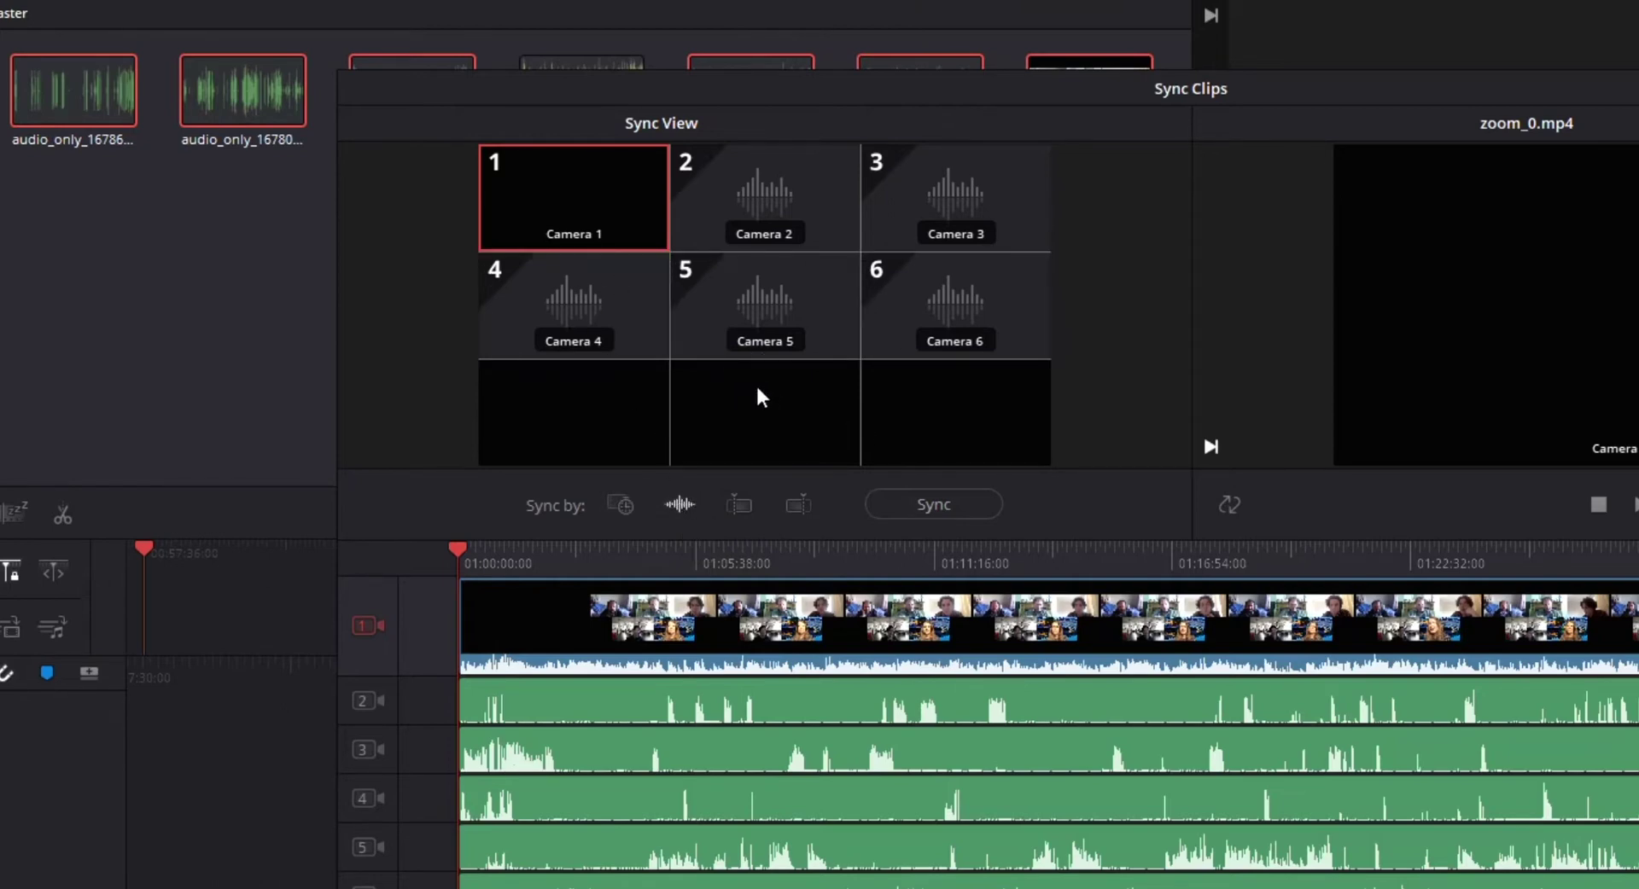
click(942, 504)
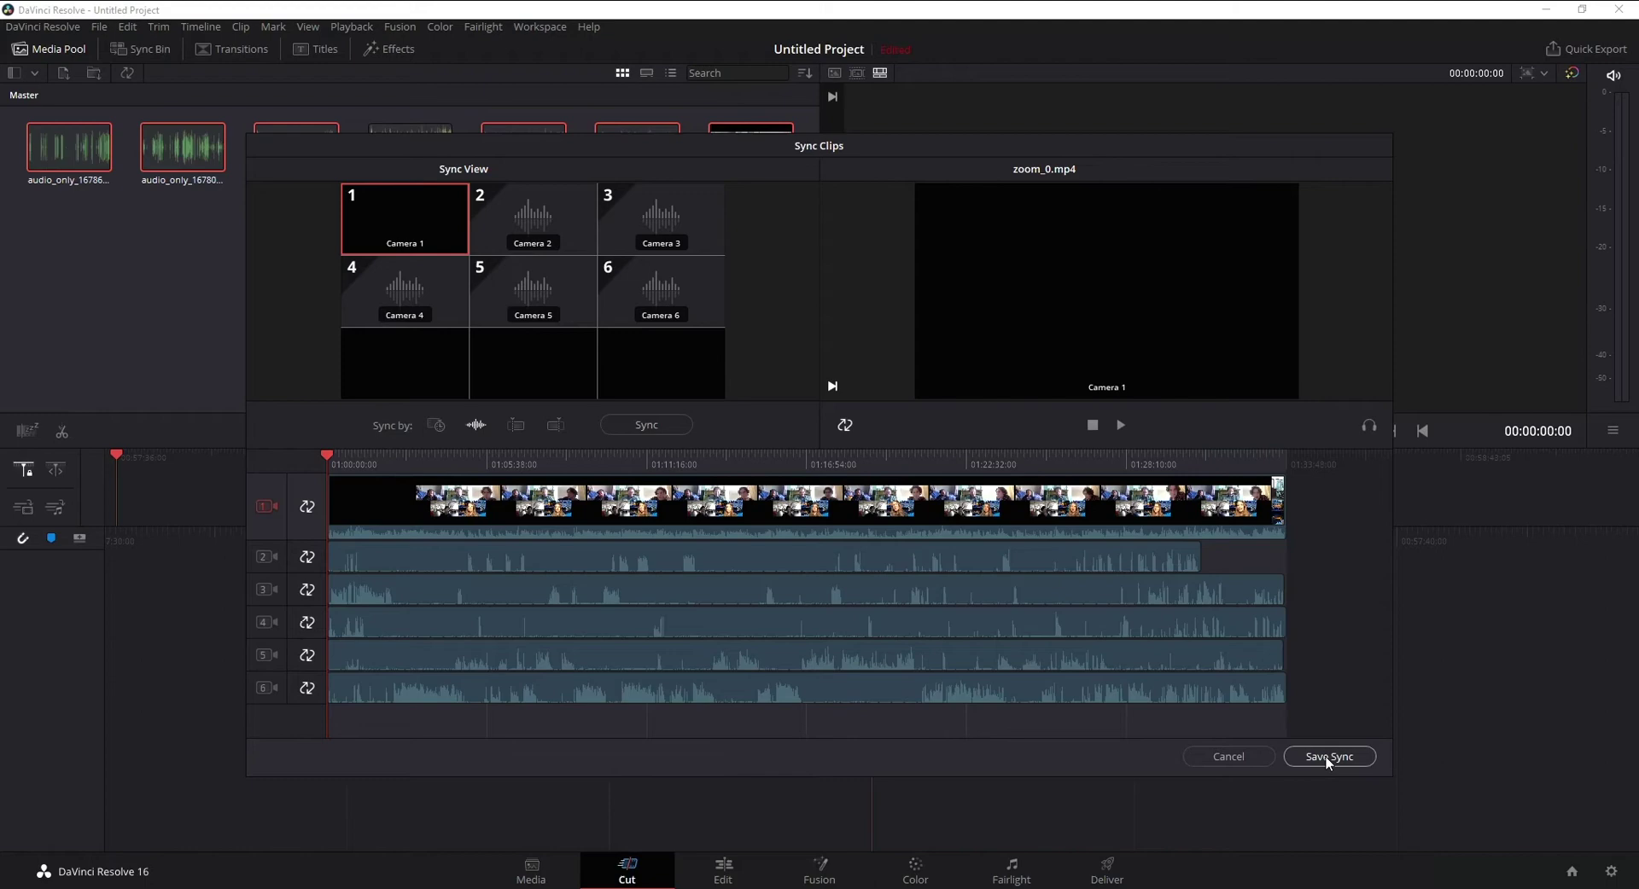
click(1326, 757)
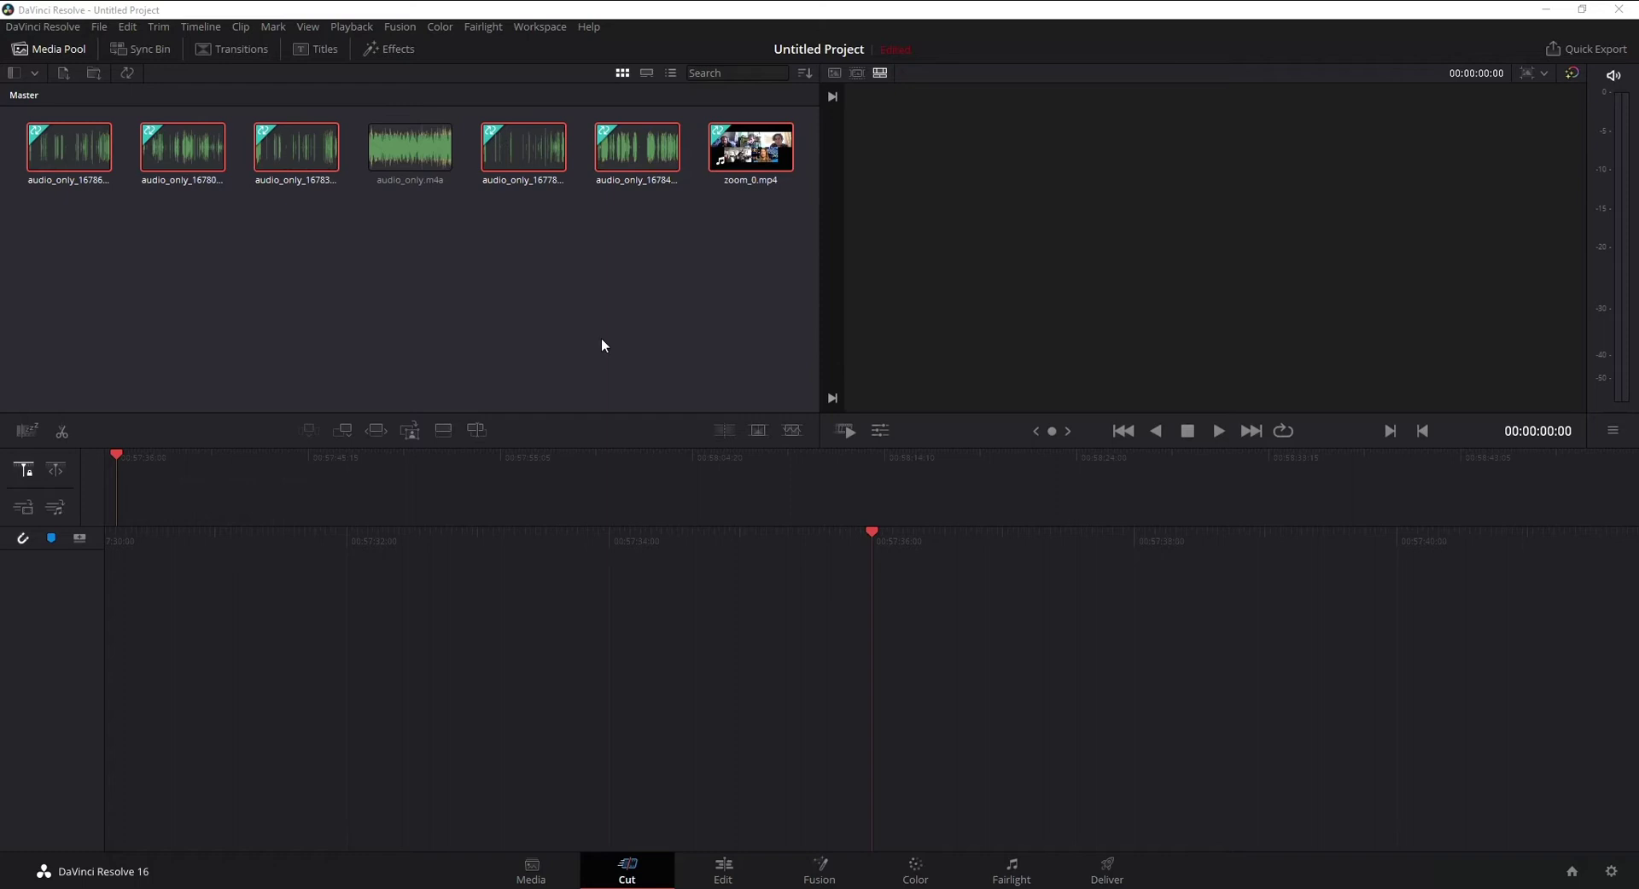
- On the Edit page, select only the Media Sync clip in the media pool
click(721, 874)
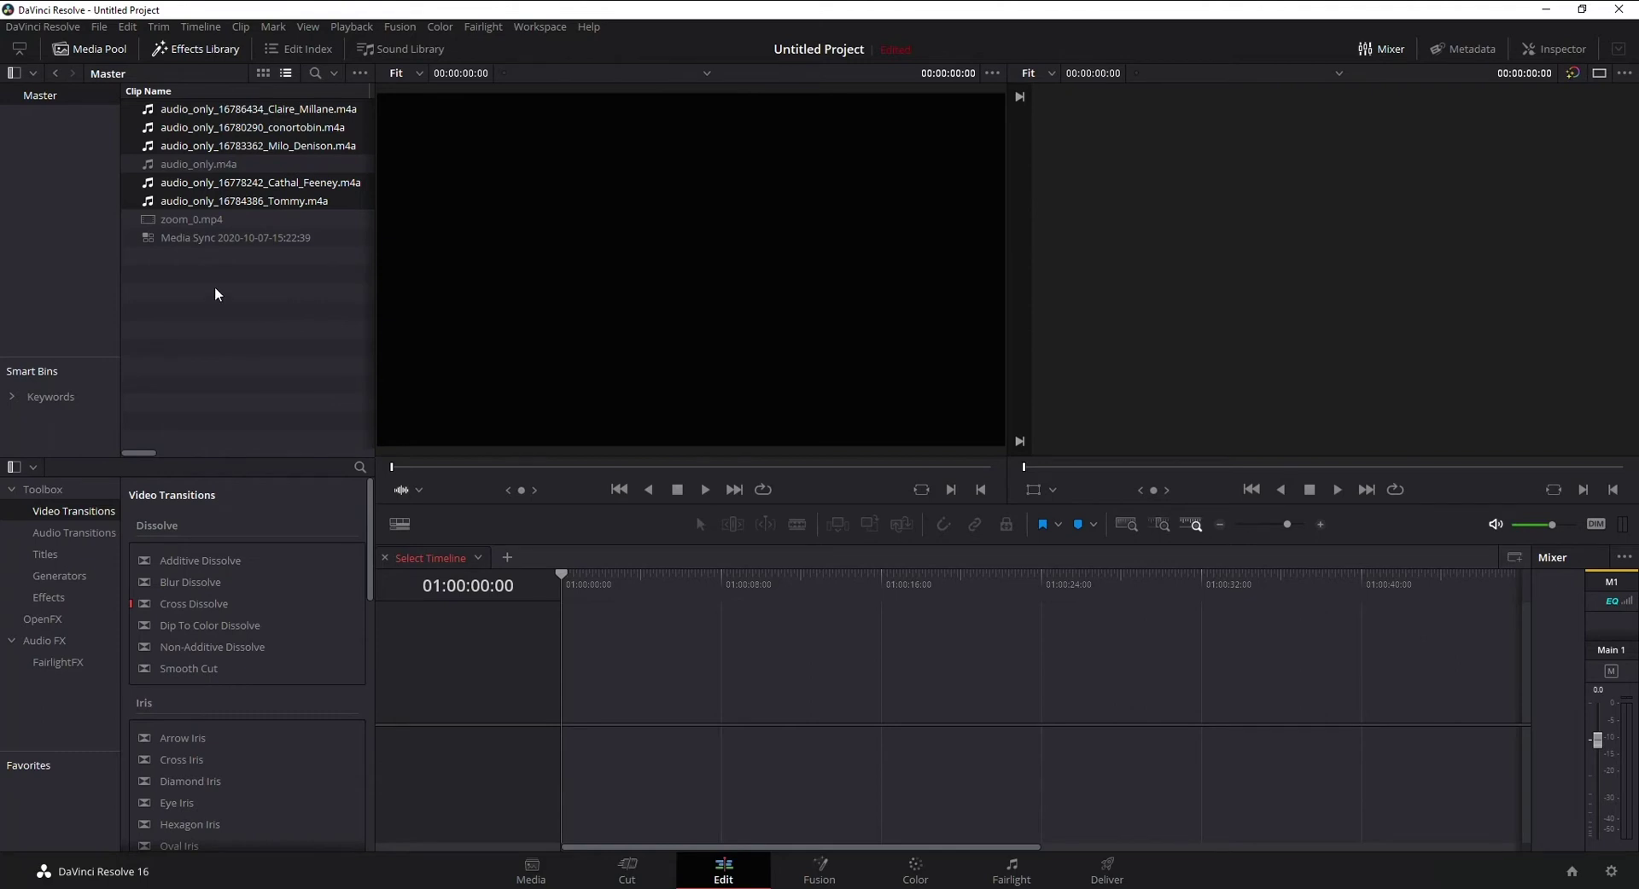
click(159, 243)
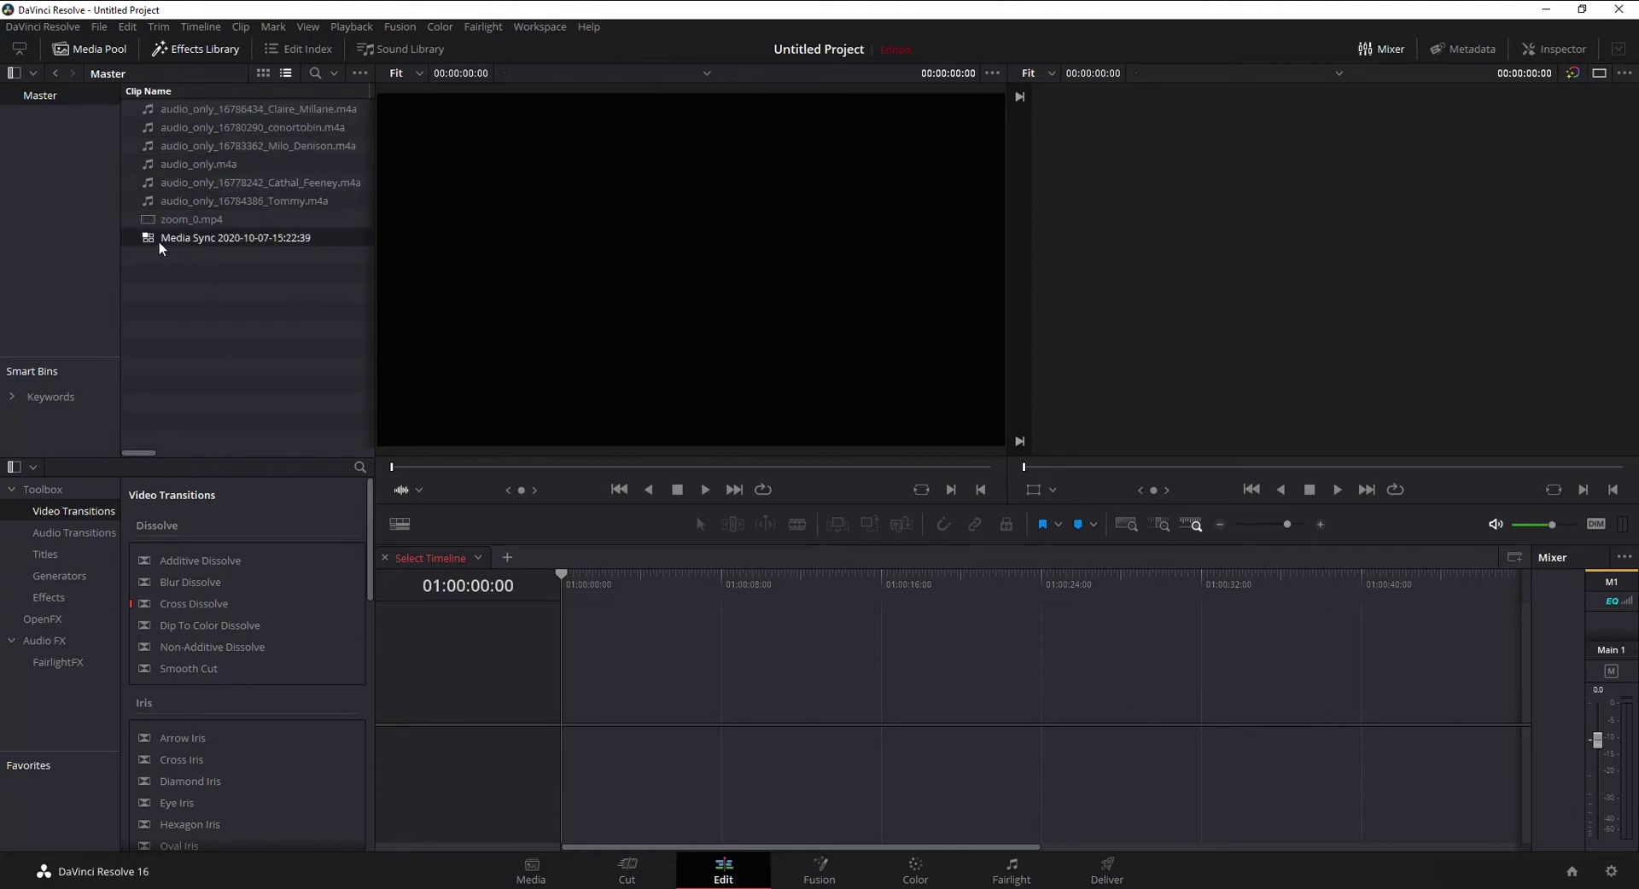
- Drop the Media Sync clip into the empty timeline to create Timeline 1, then select its audio
drag(157, 236, 594, 705)
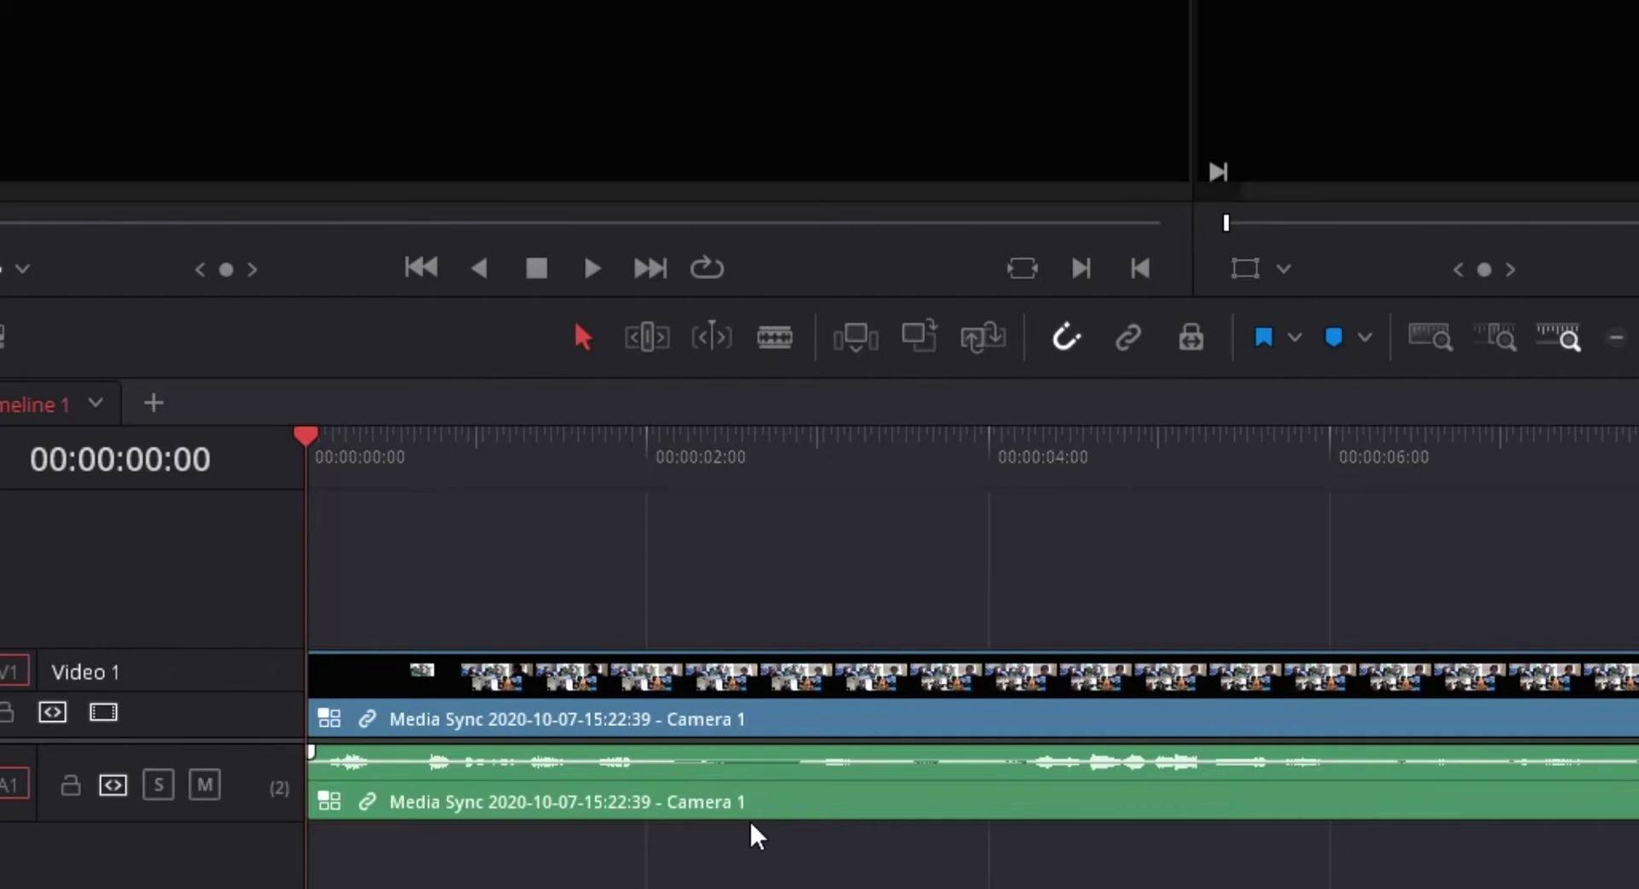
click(1141, 739)
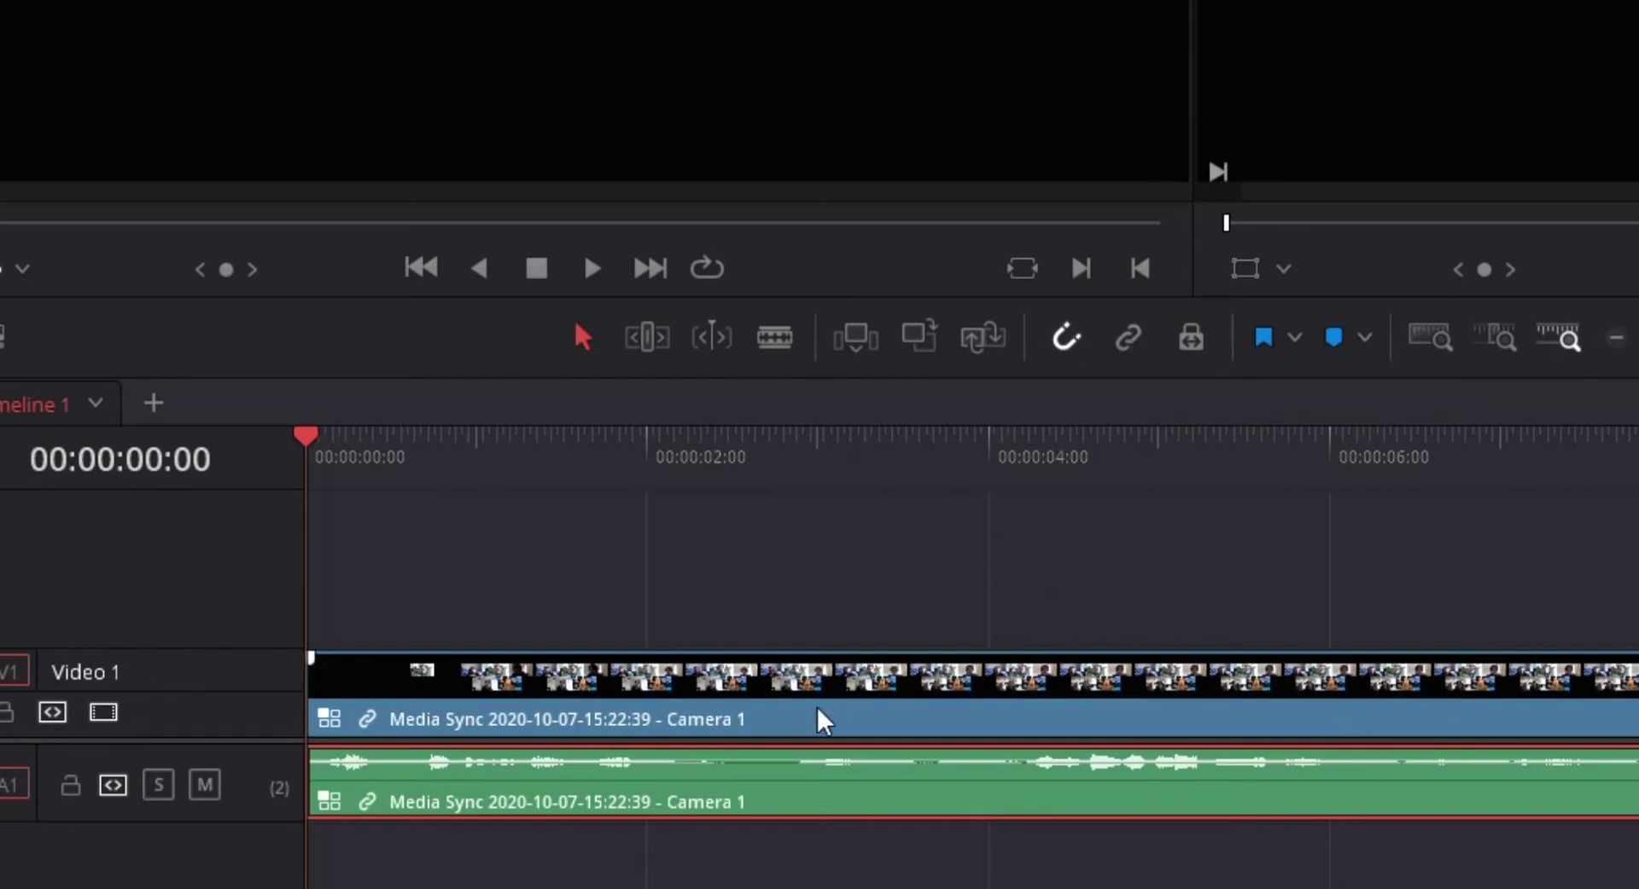
- Open the Media Sync clip in its own timeline and enlarge the track area to show every track
right_click(849, 802)
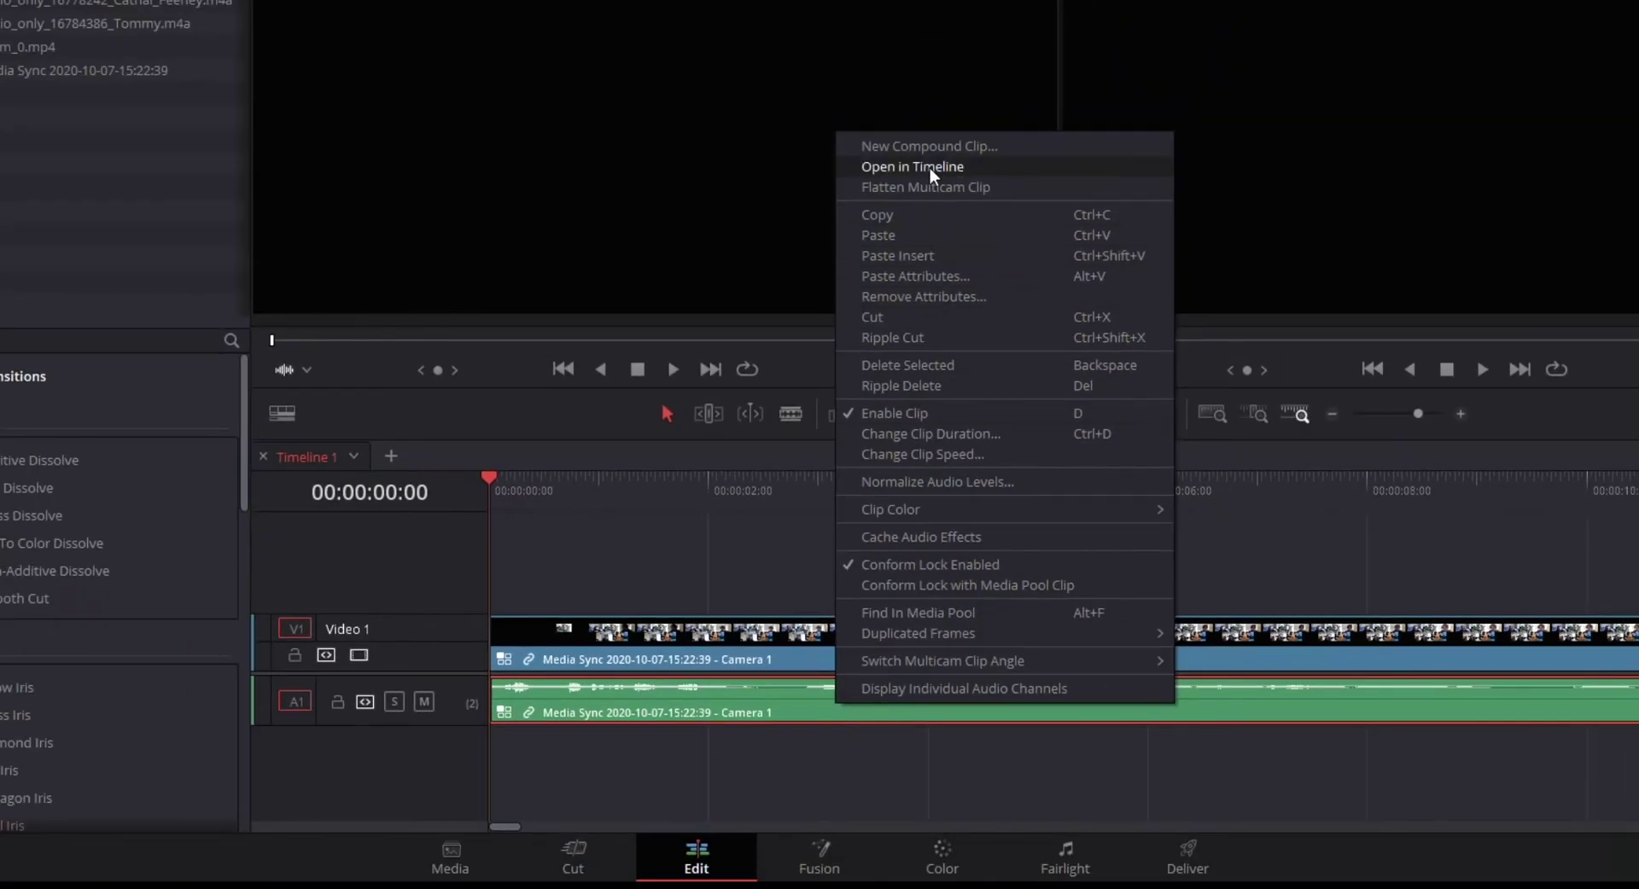
click(929, 166)
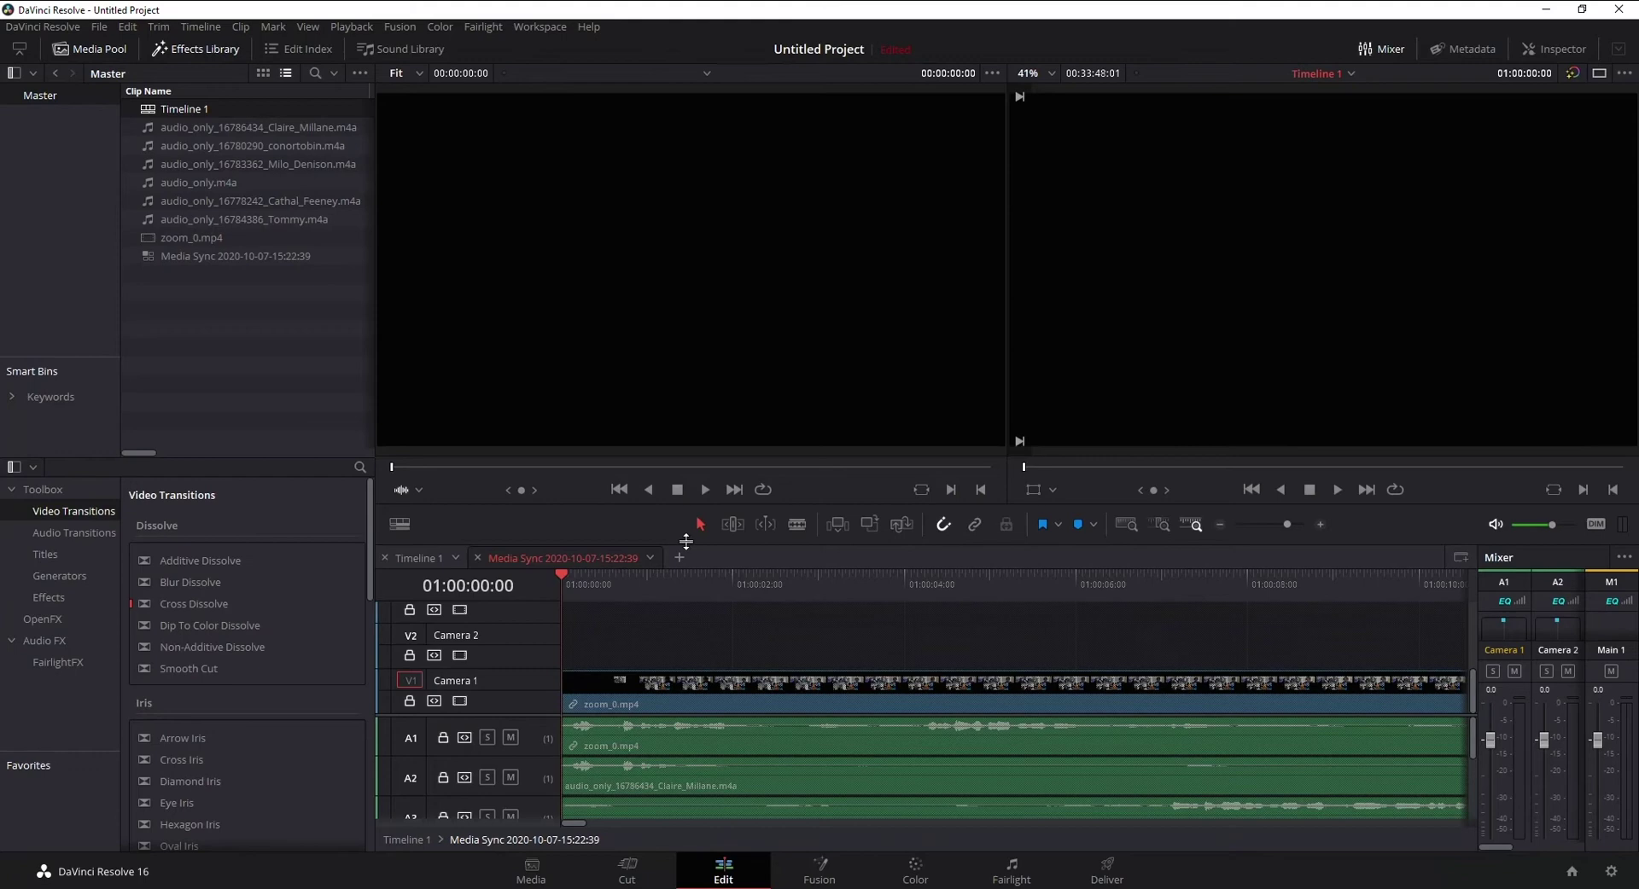
drag(686, 541, 698, 290)
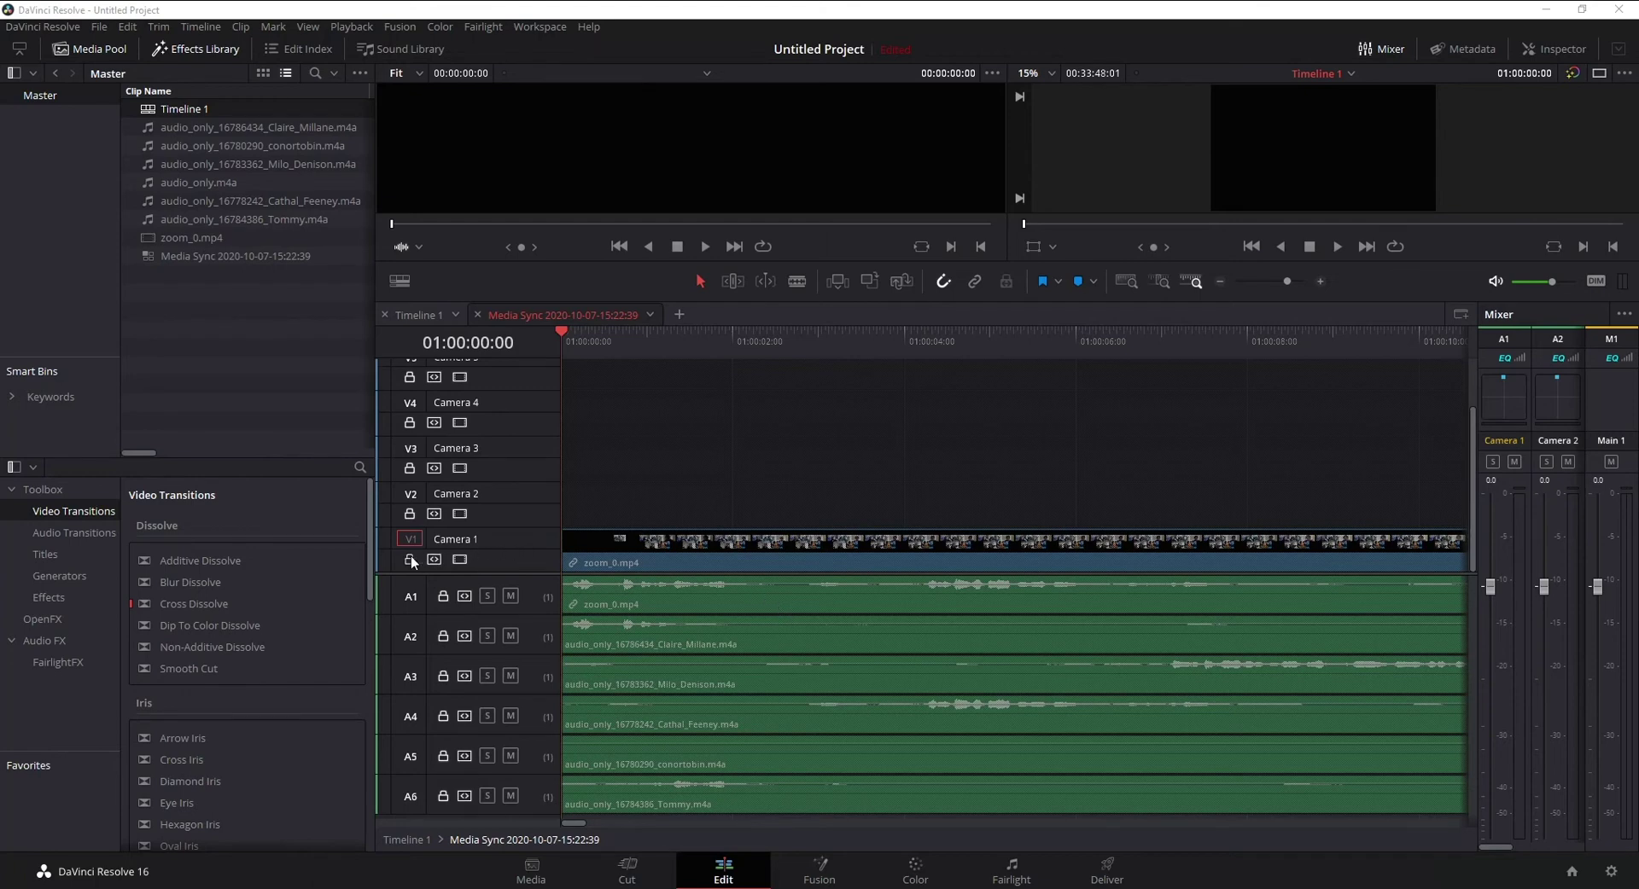
- Unlock audio tracks A1 through A6 in the Media Sync timeline
click(442, 596)
click(443, 636)
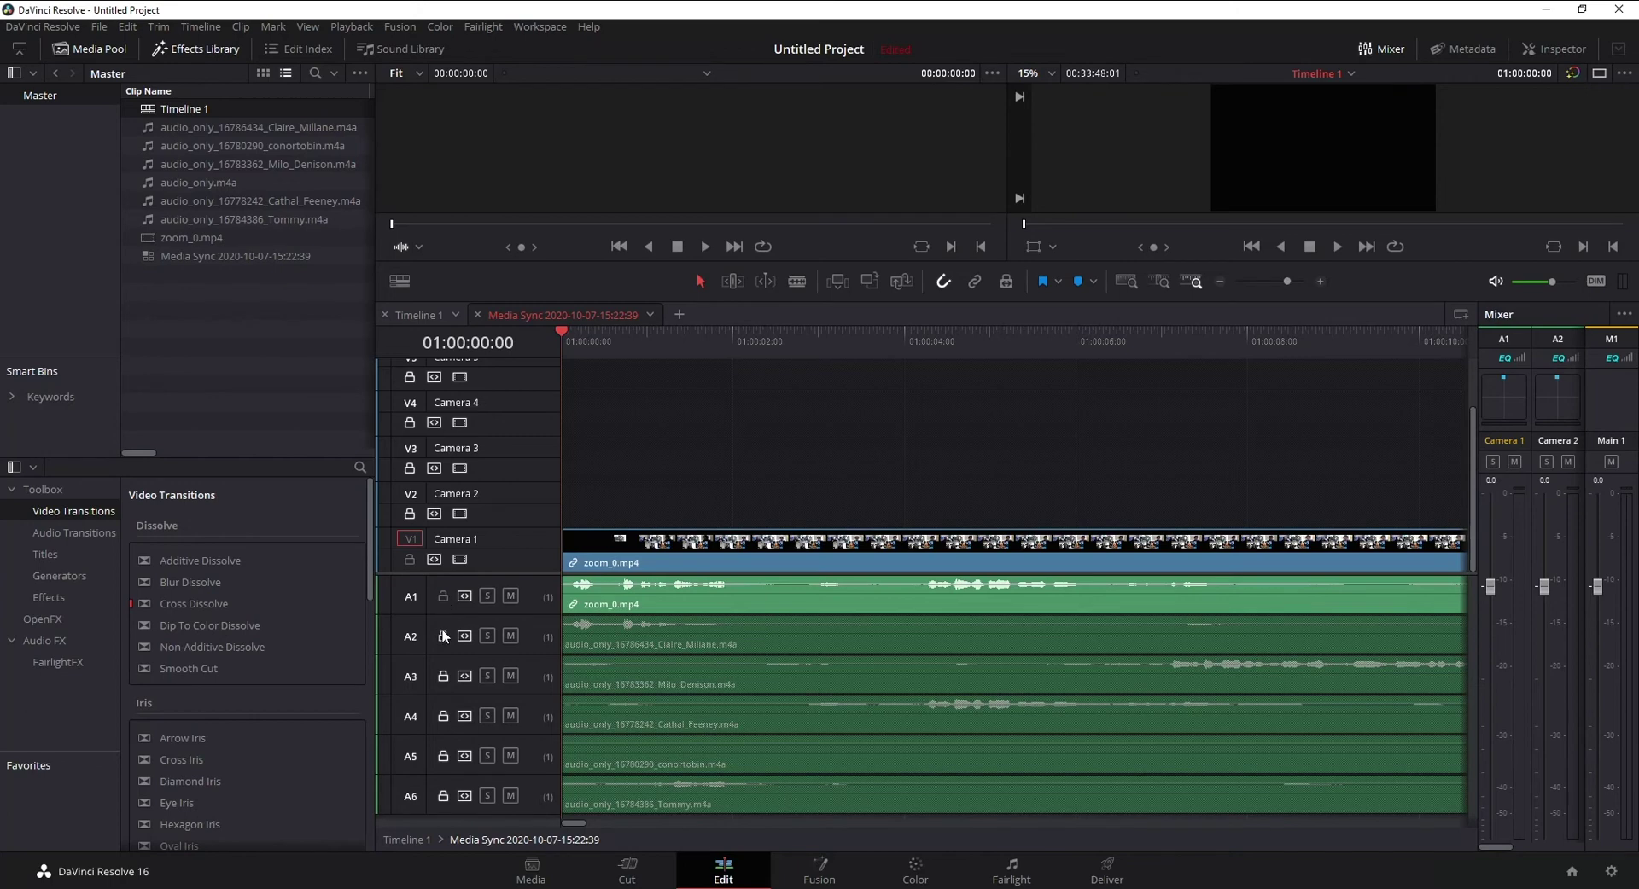
click(445, 675)
click(443, 715)
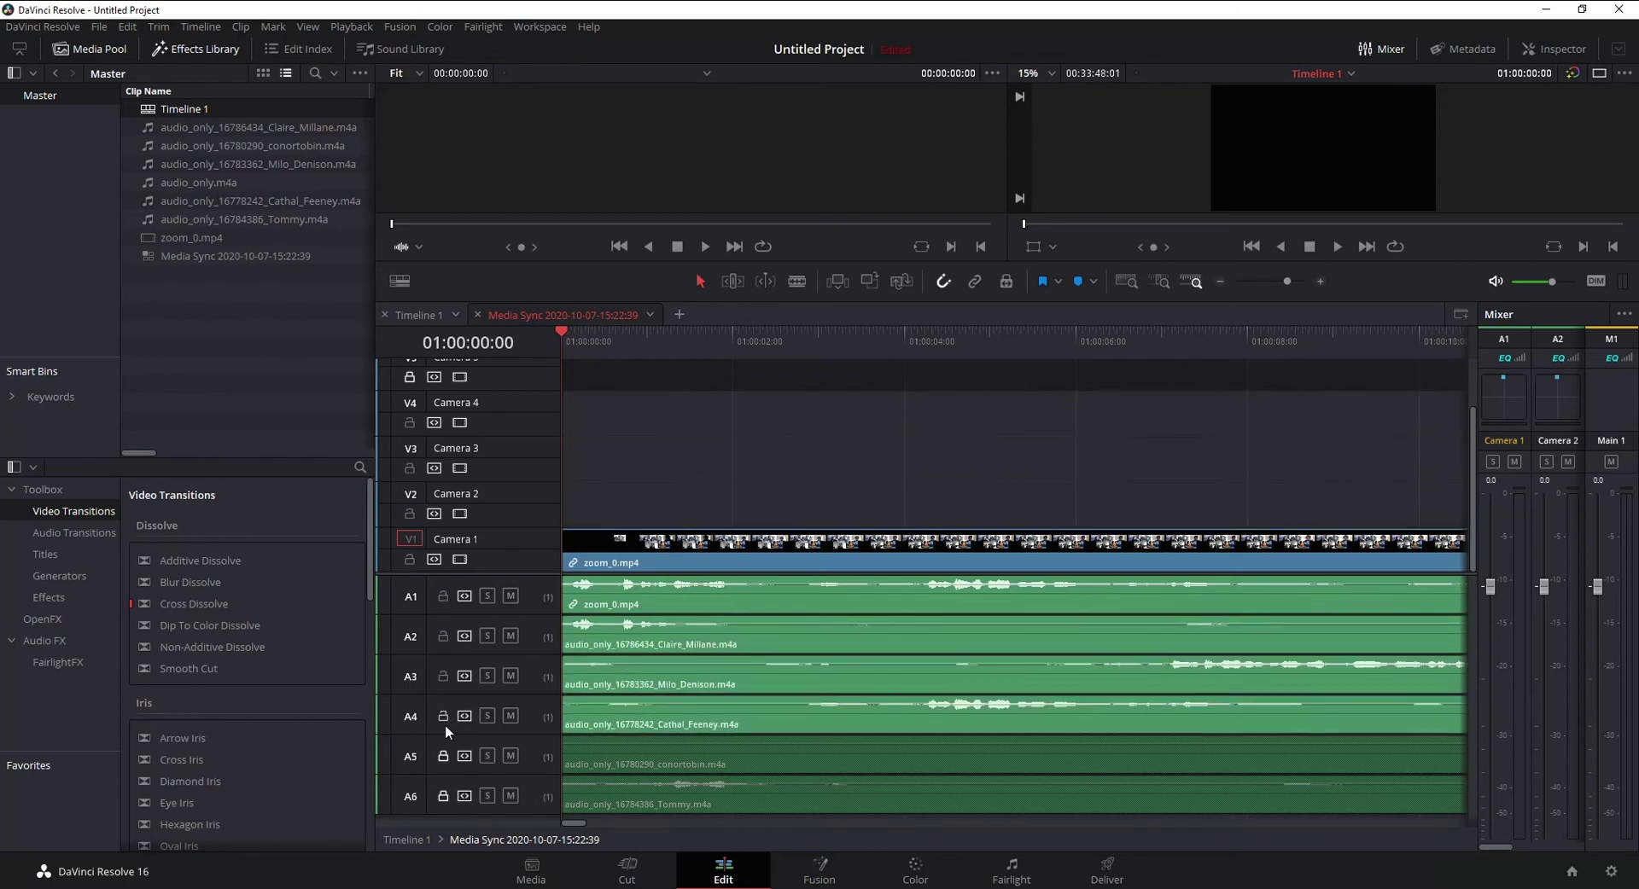
click(443, 755)
click(443, 796)
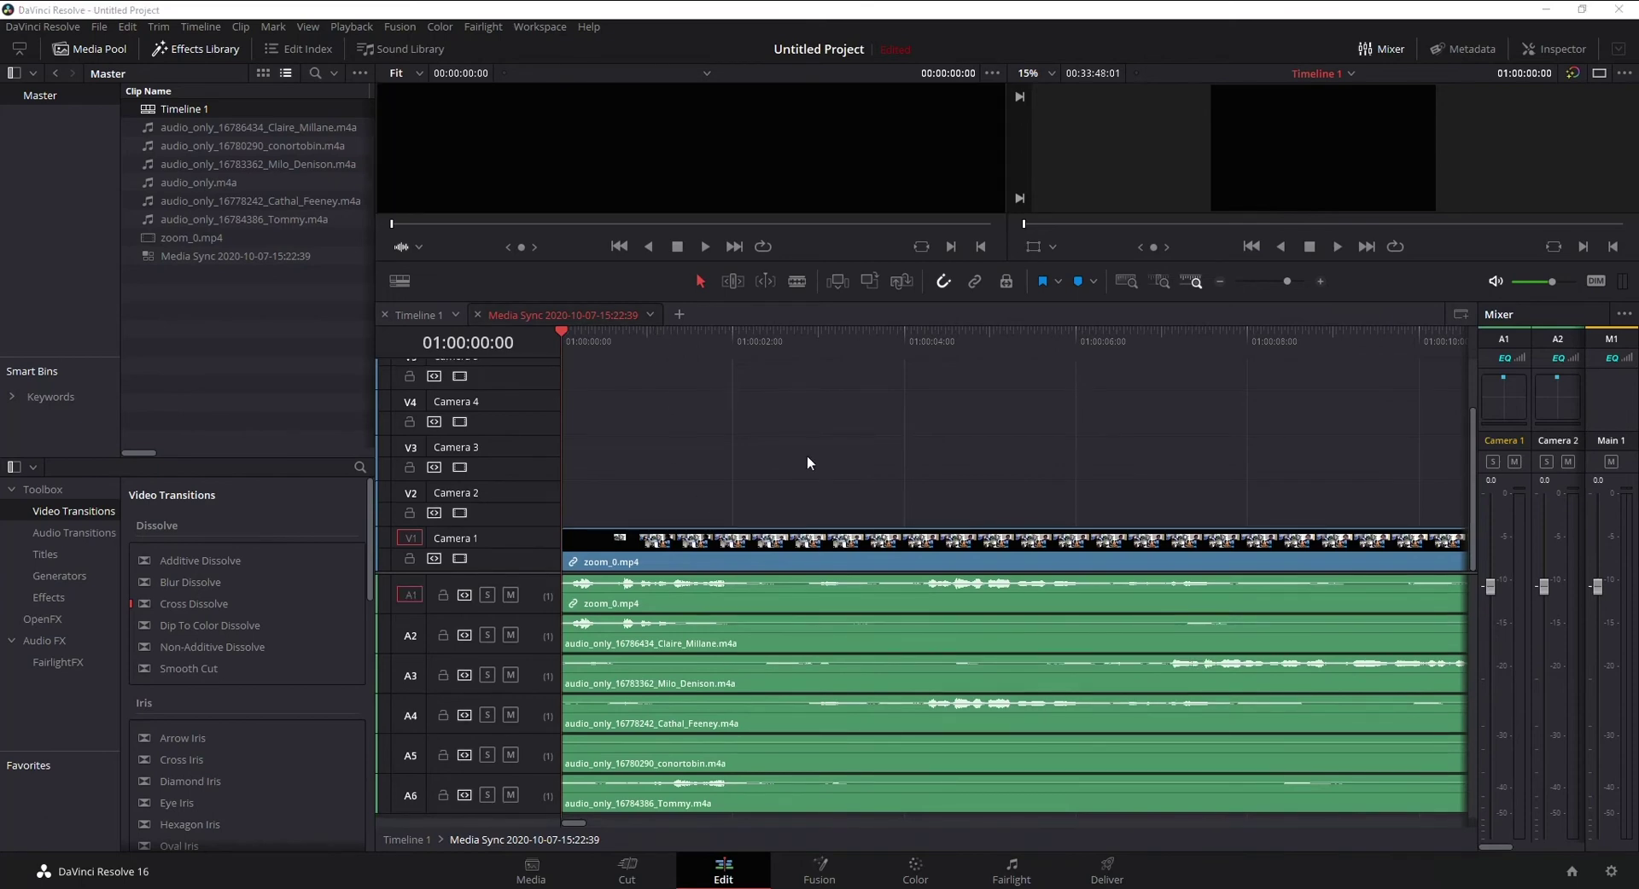
- Copy all clips on V1 and A1–A6, then return to Timeline 1
drag(803, 454, 884, 791)
click(823, 498)
drag(811, 504, 876, 816)
right_click(856, 684)
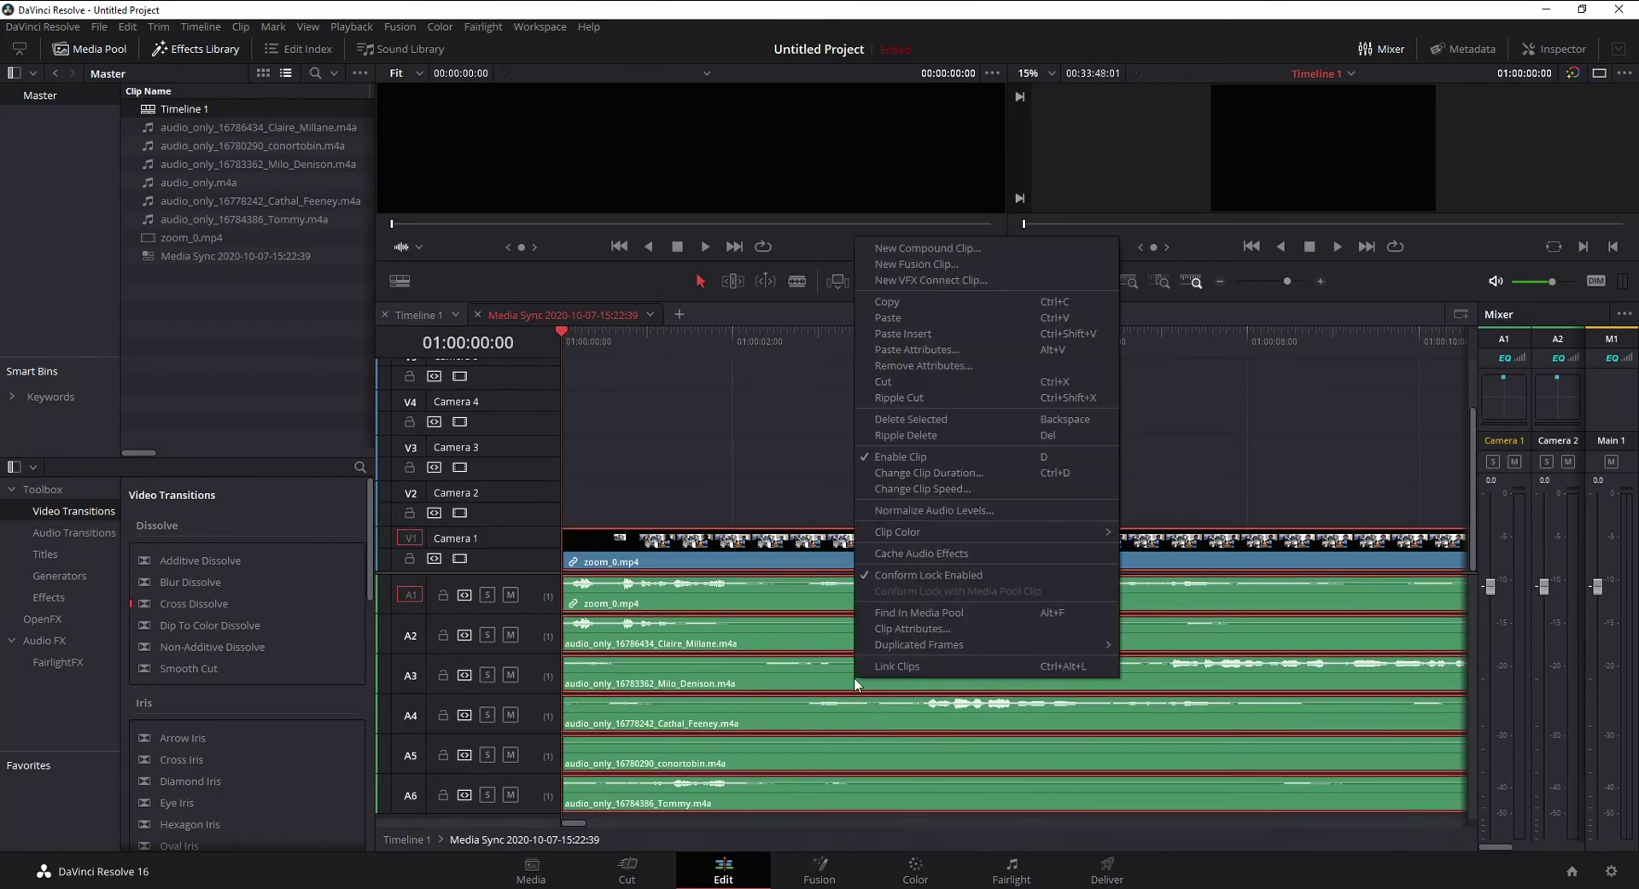
click(929, 305)
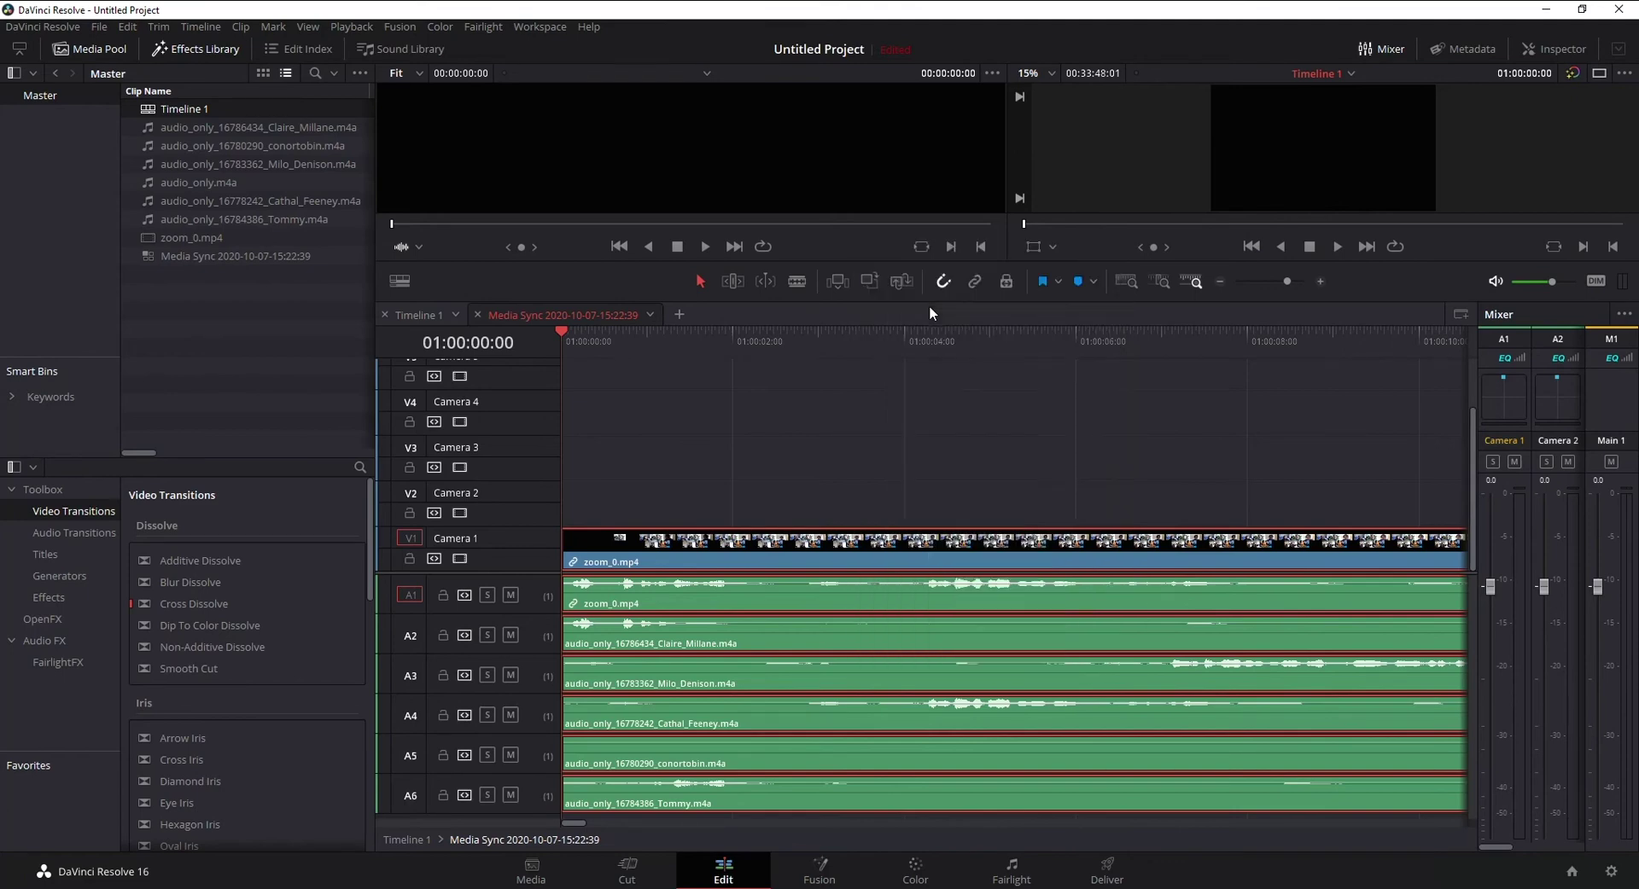
click(418, 316)
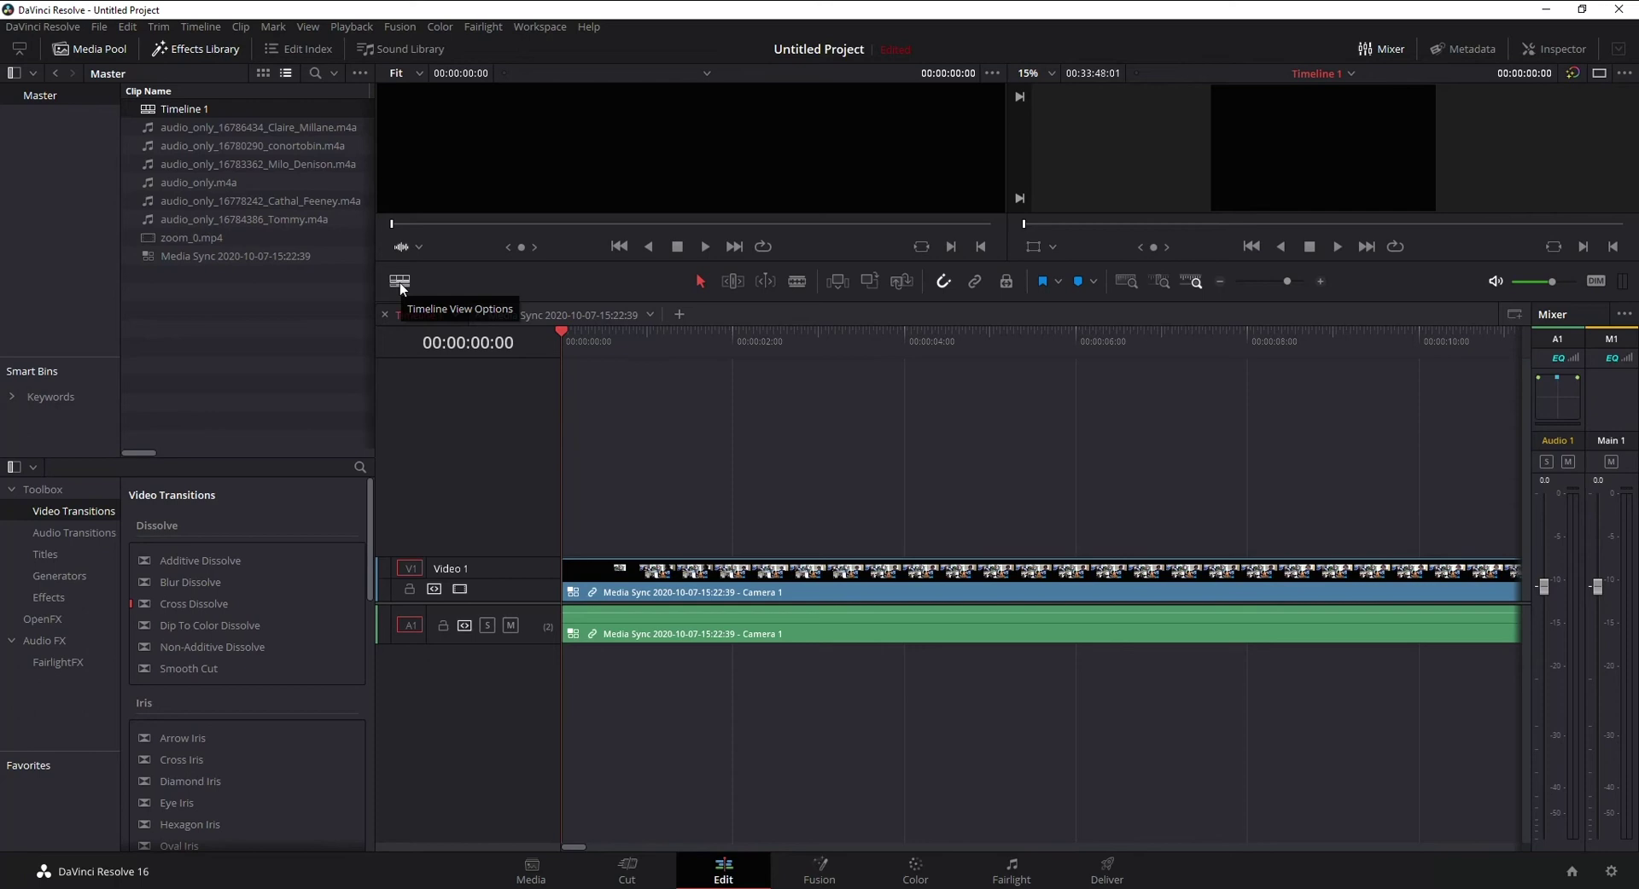
- Turn off Stacked Timelines, zoom out, and paste the copied clips at 00:39:38:19
click(399, 281)
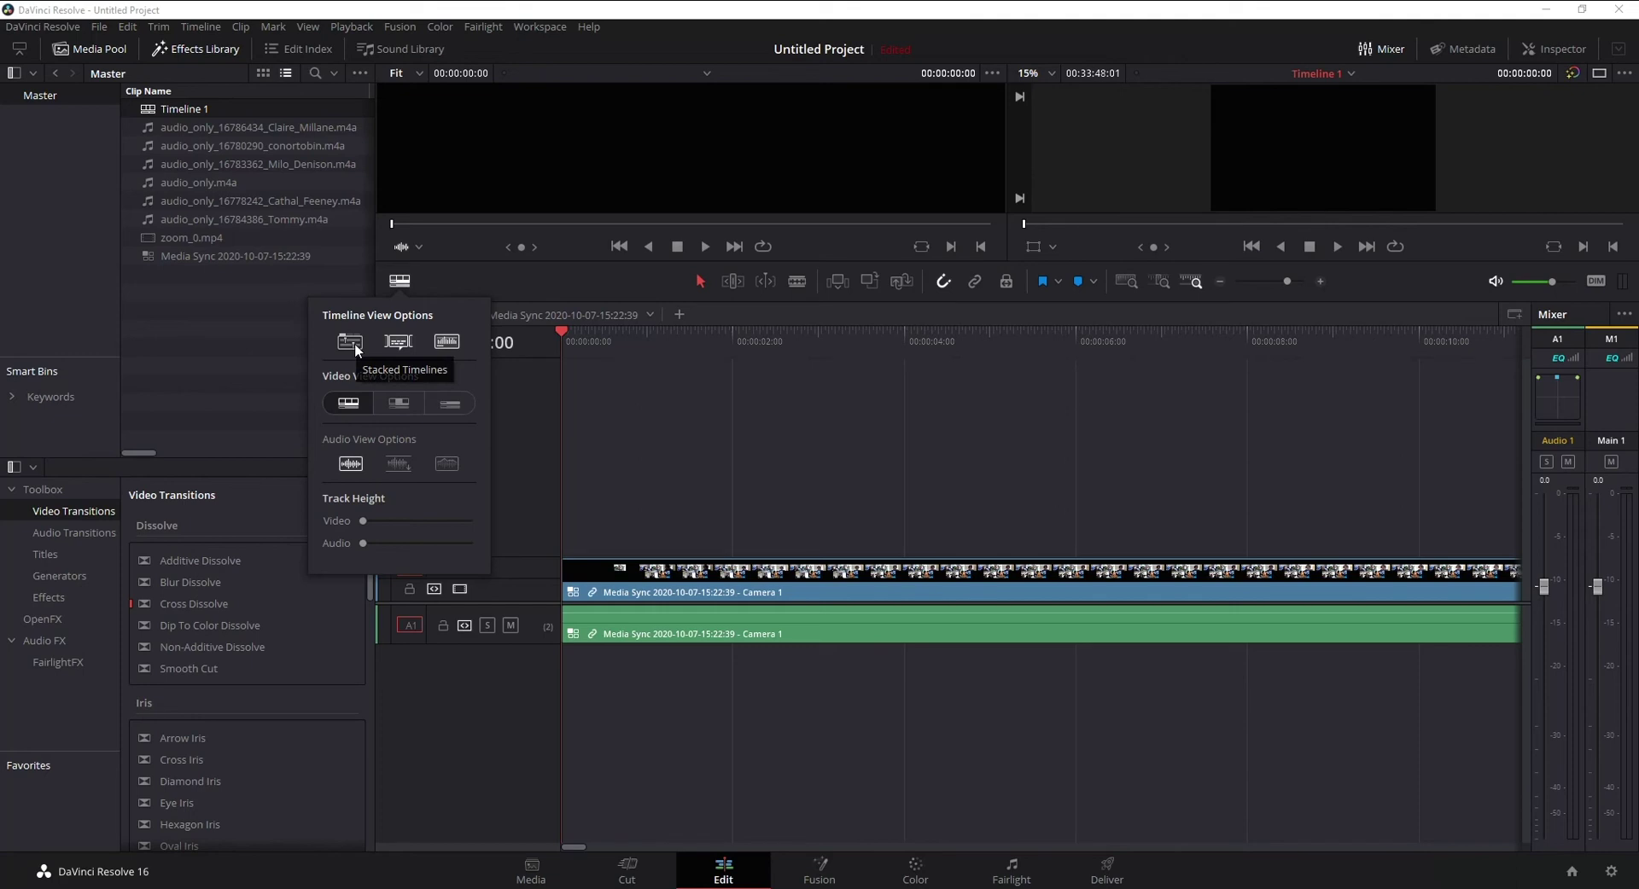
click(355, 348)
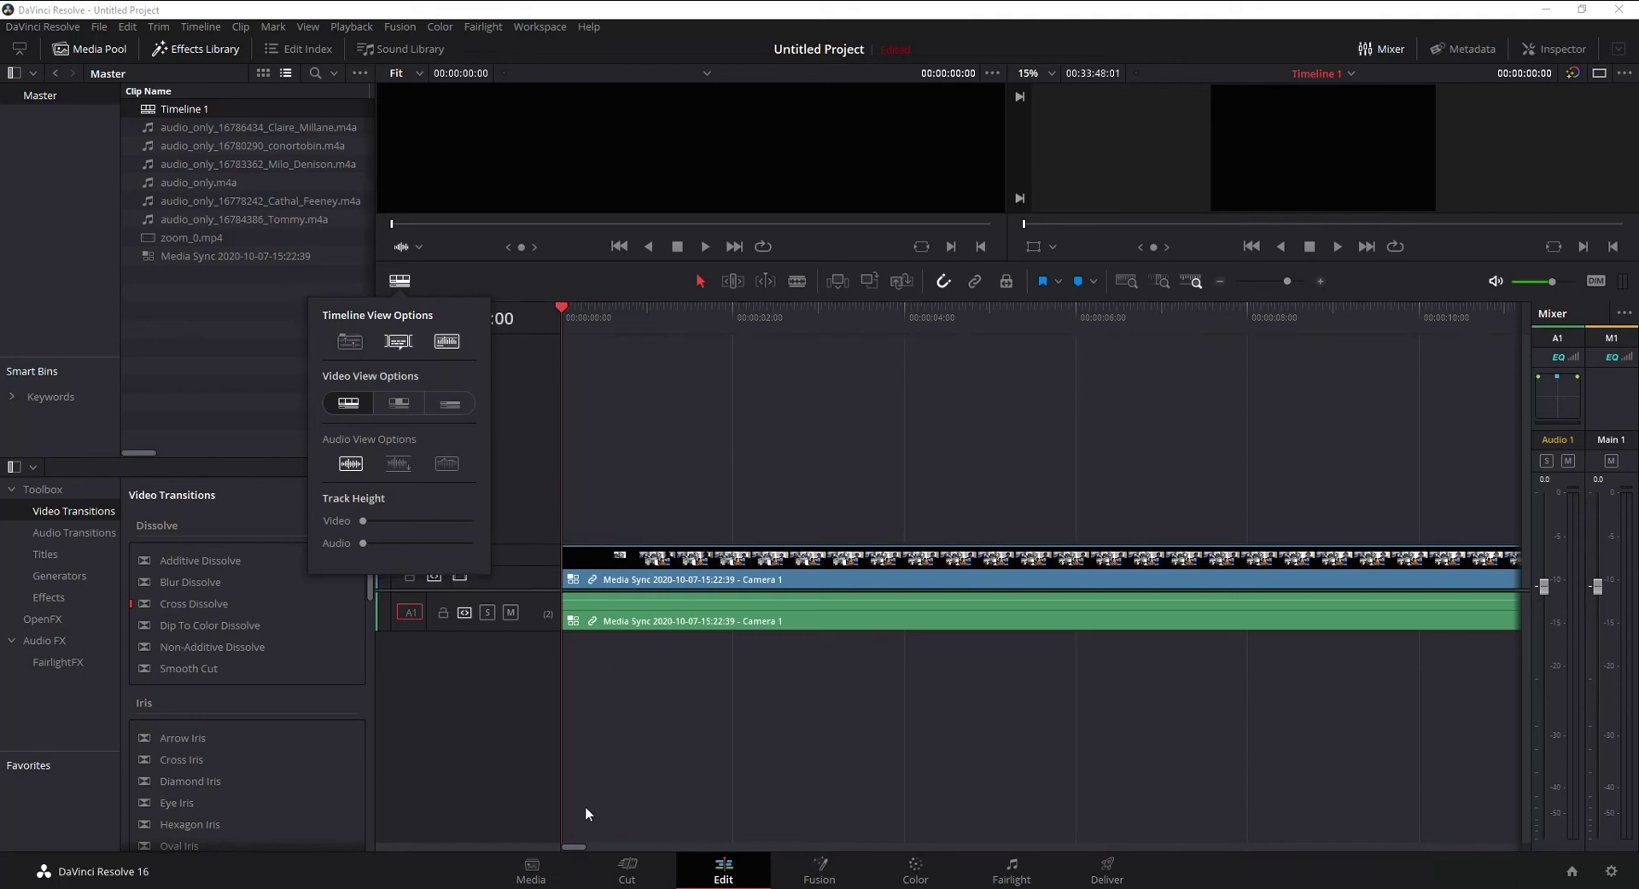
drag(1288, 282, 1236, 285)
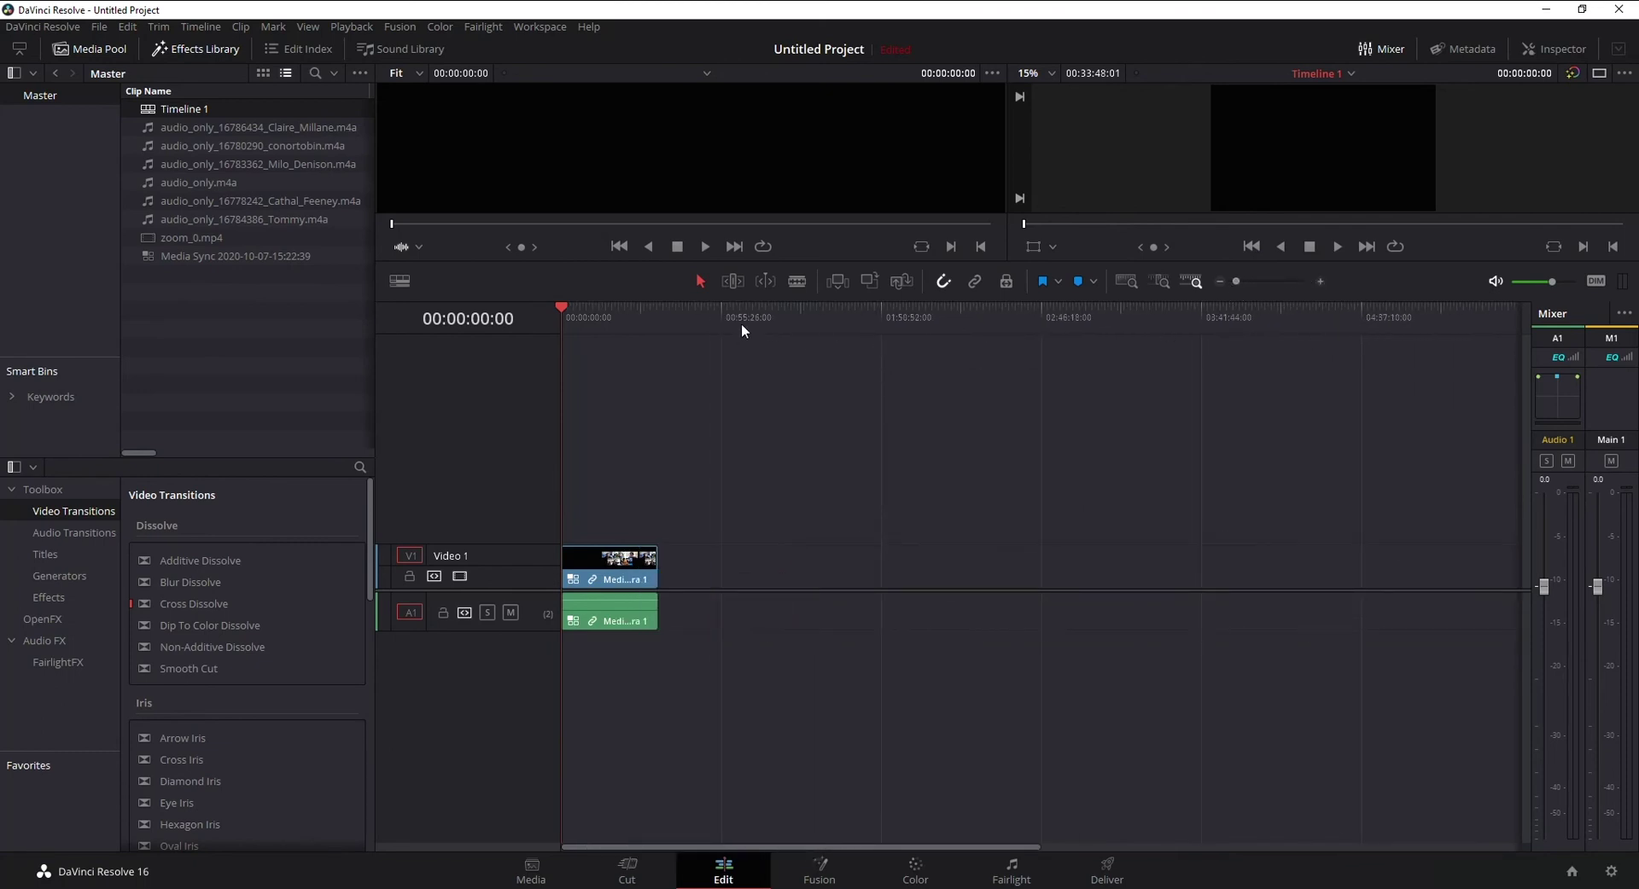
click(676, 322)
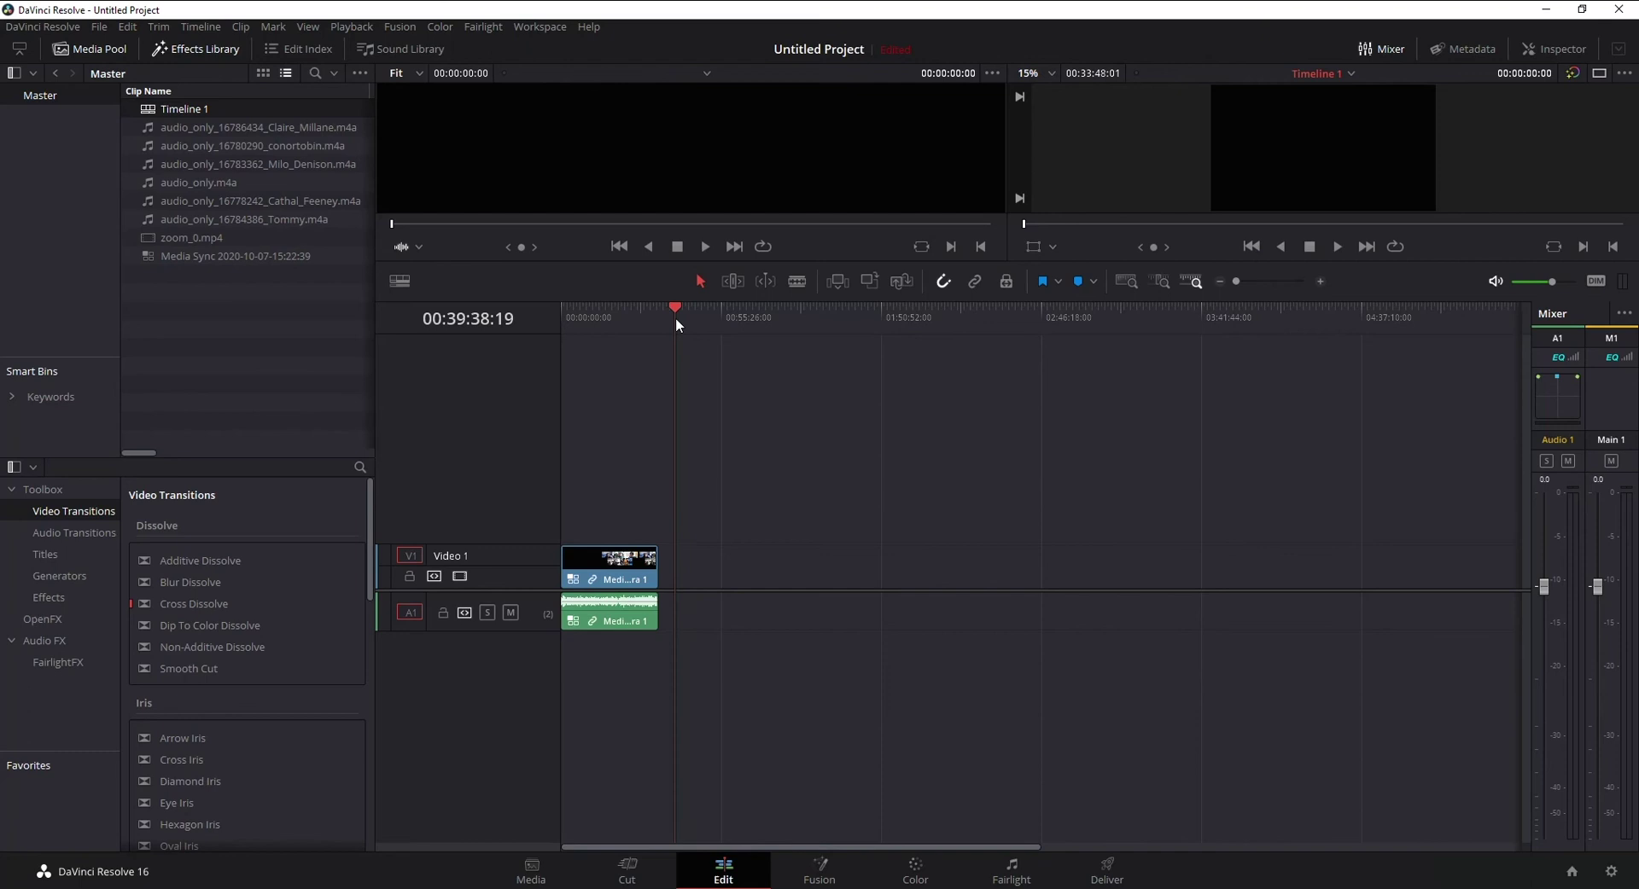
key(F12)
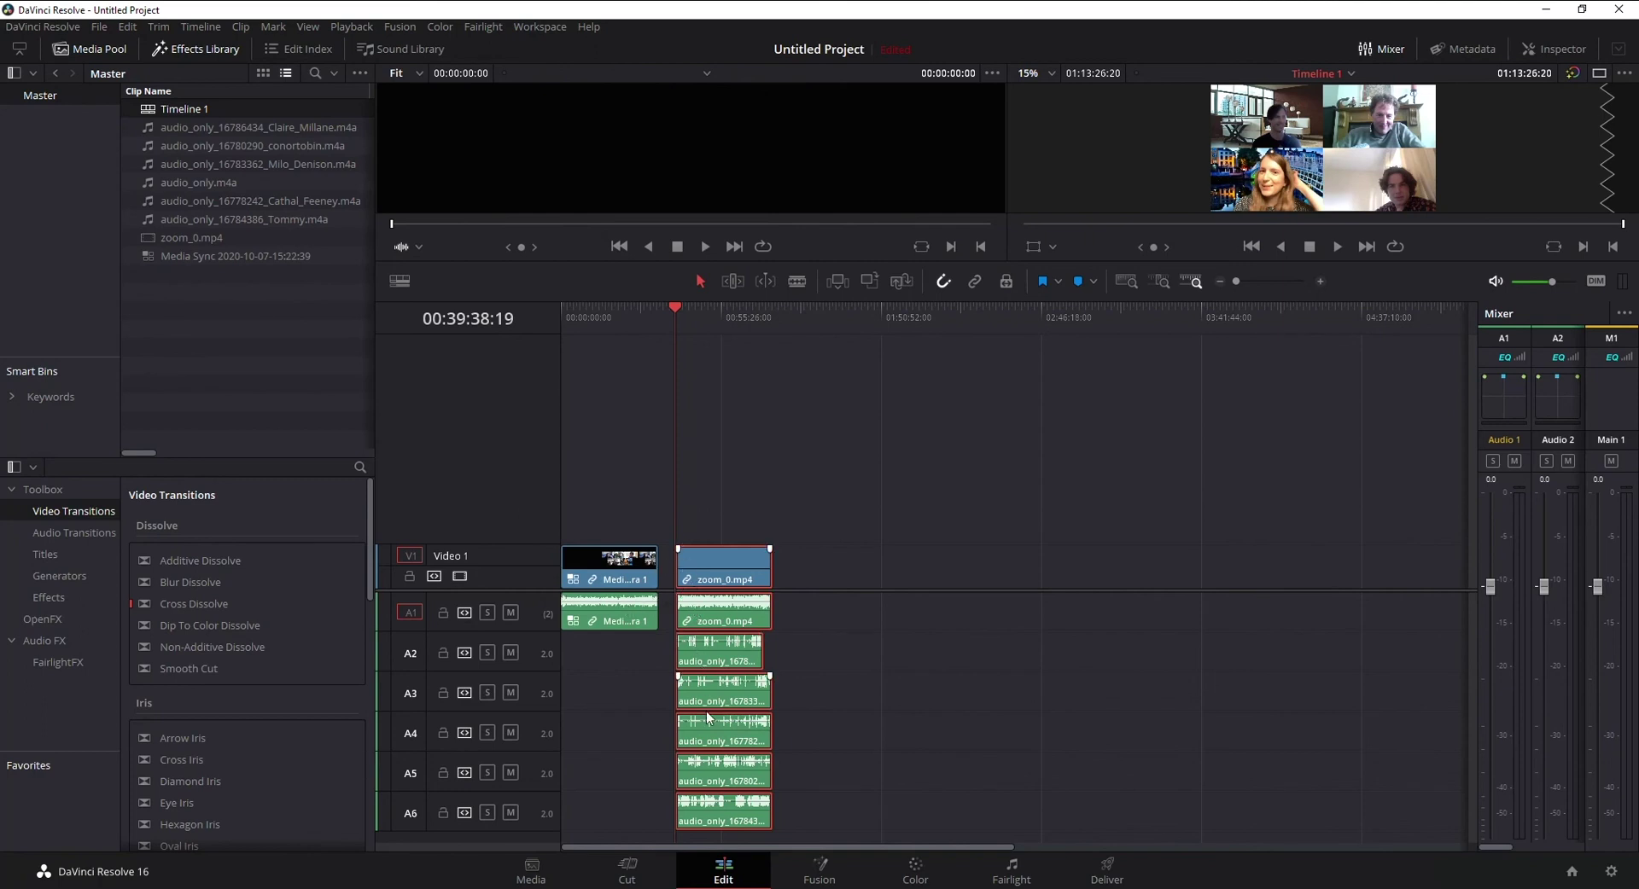
- Ripple-delete the original Media Sync clip and mute track A1 holding zoom_0.mp4's audio
click(611, 659)
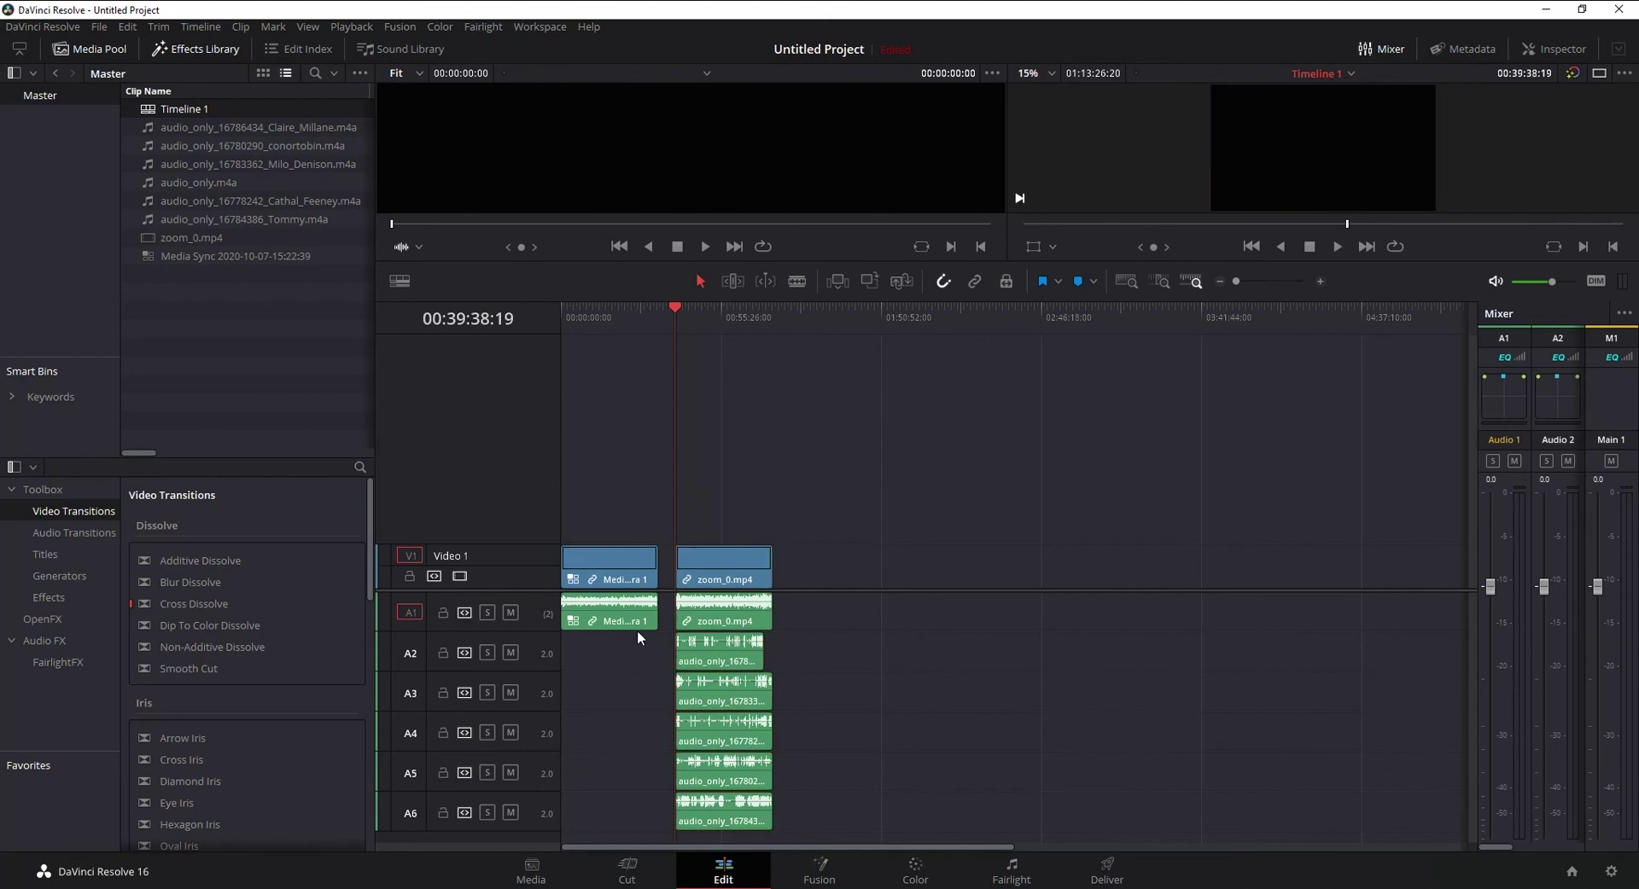
drag(635, 632, 764, 821)
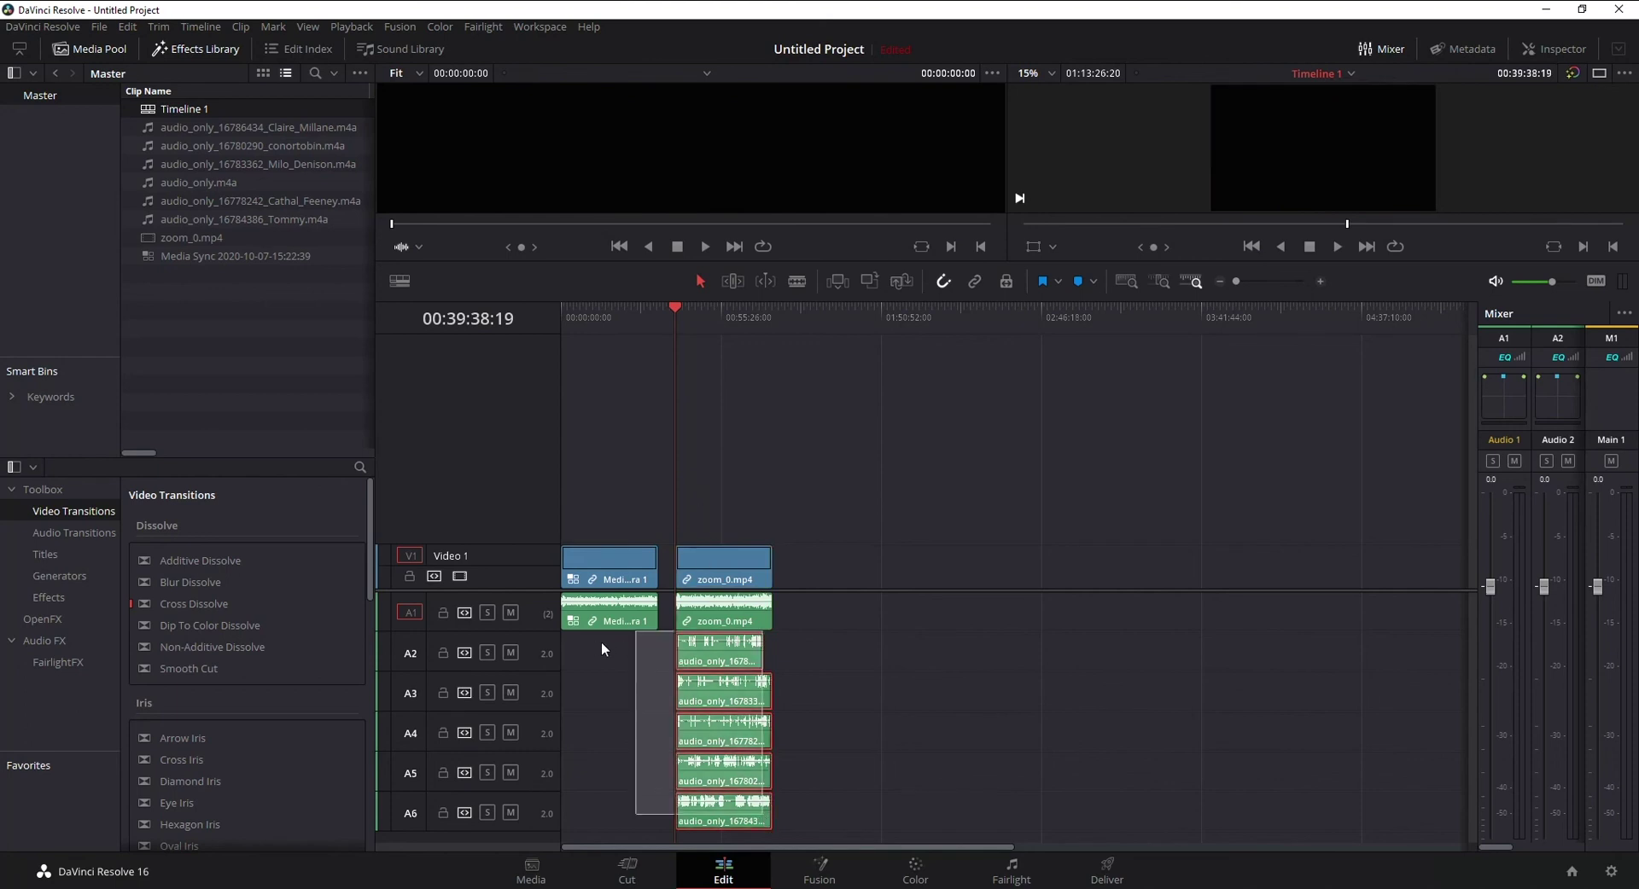
click(607, 513)
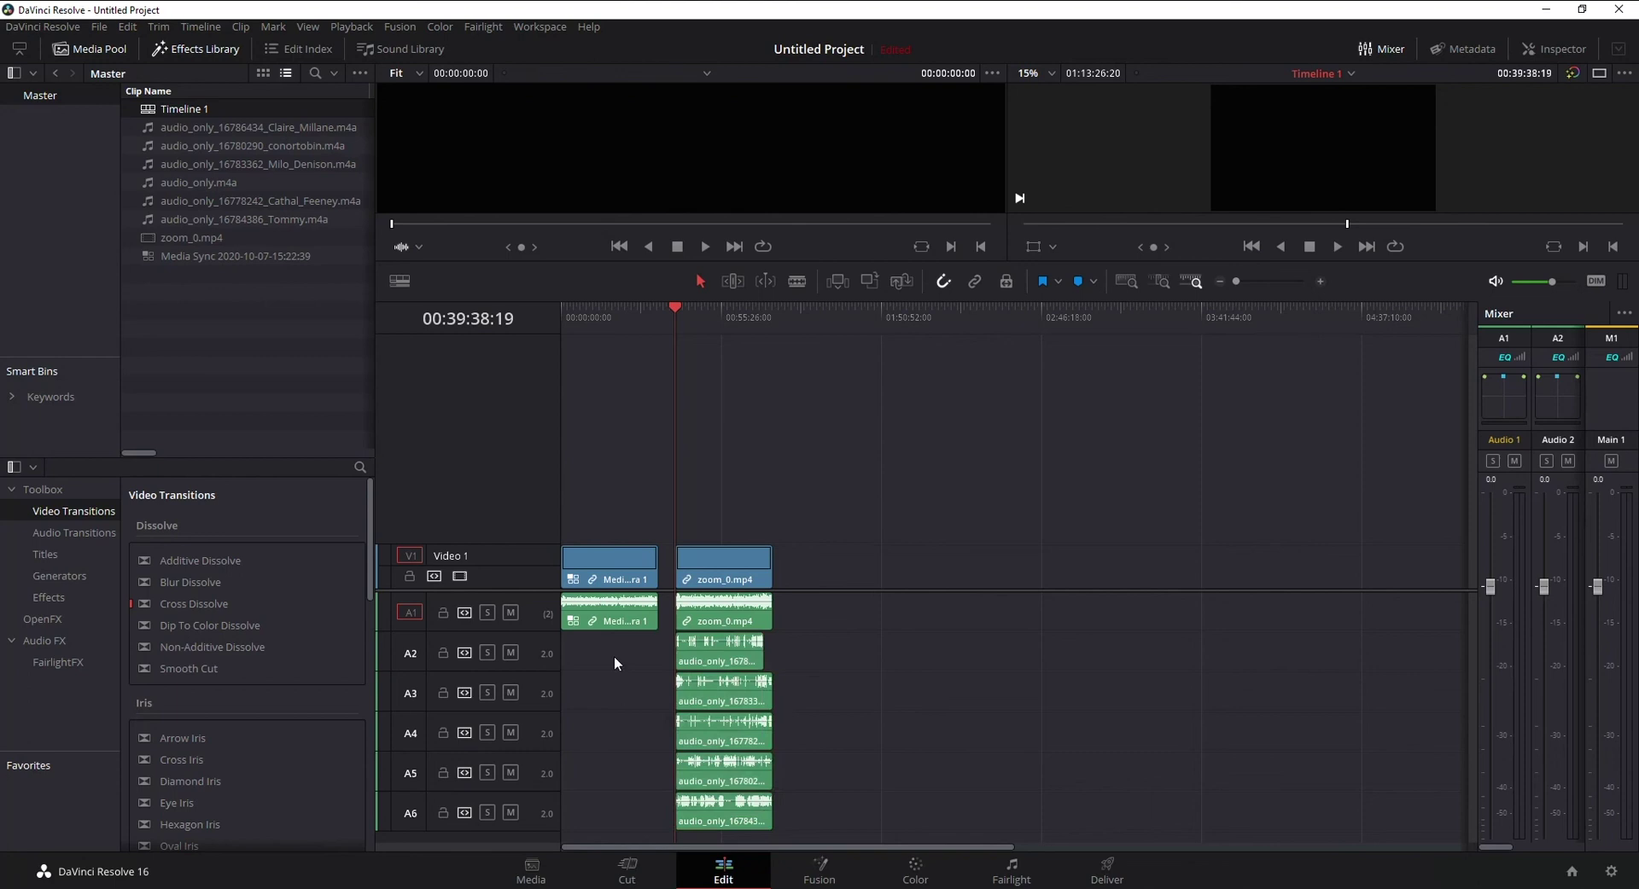
drag(613, 652, 611, 637)
key(Delete)
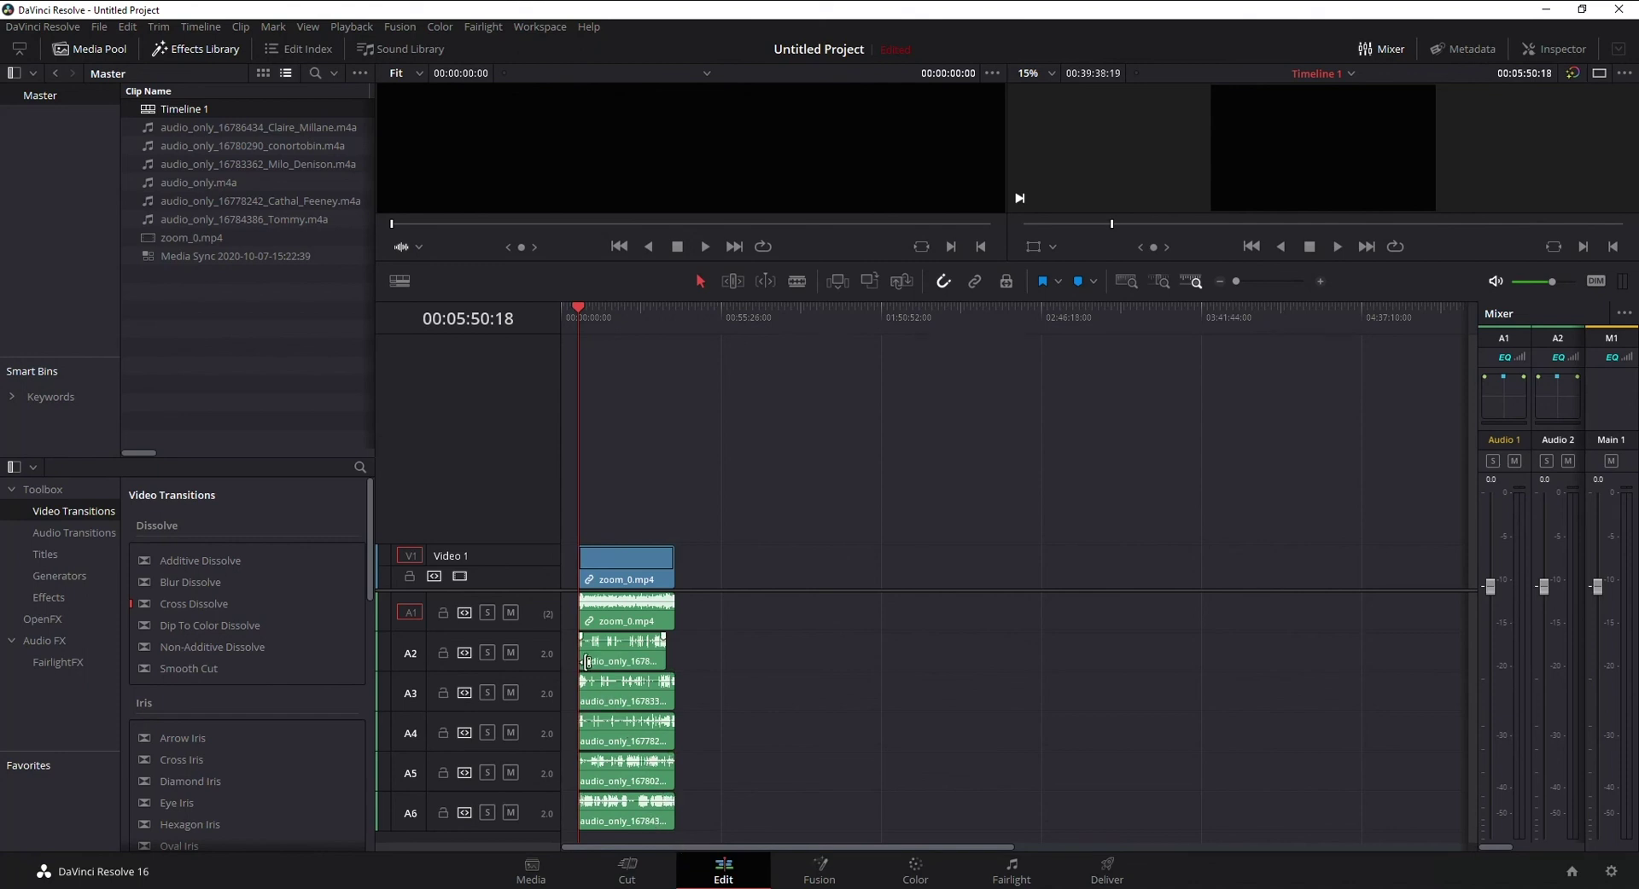
click(510, 615)
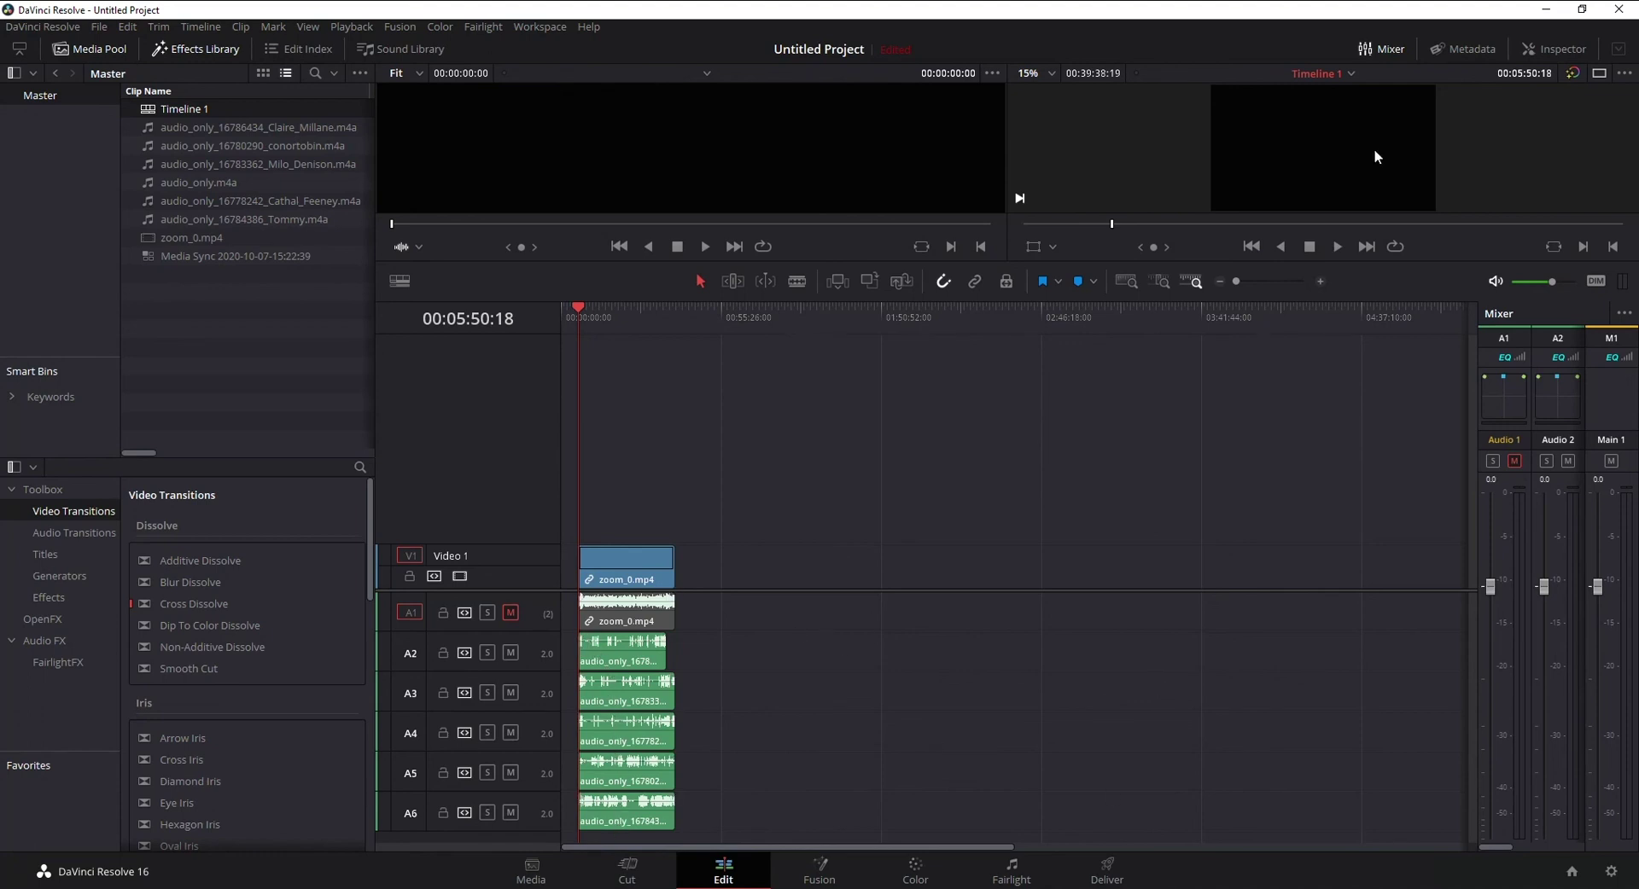
drag(1236, 282, 1248, 280)
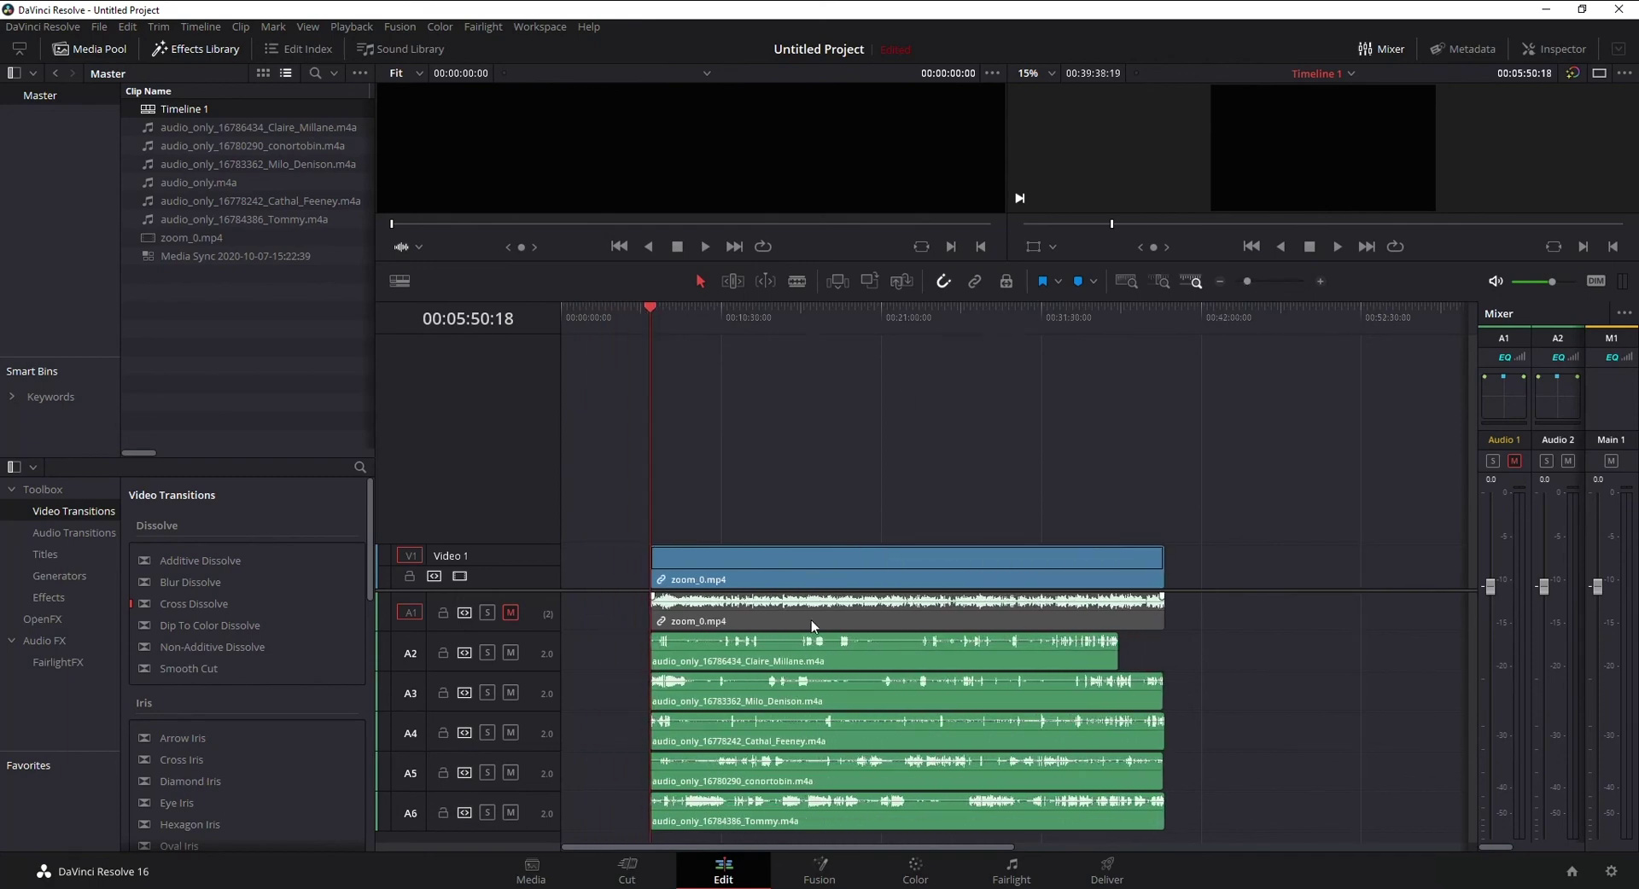